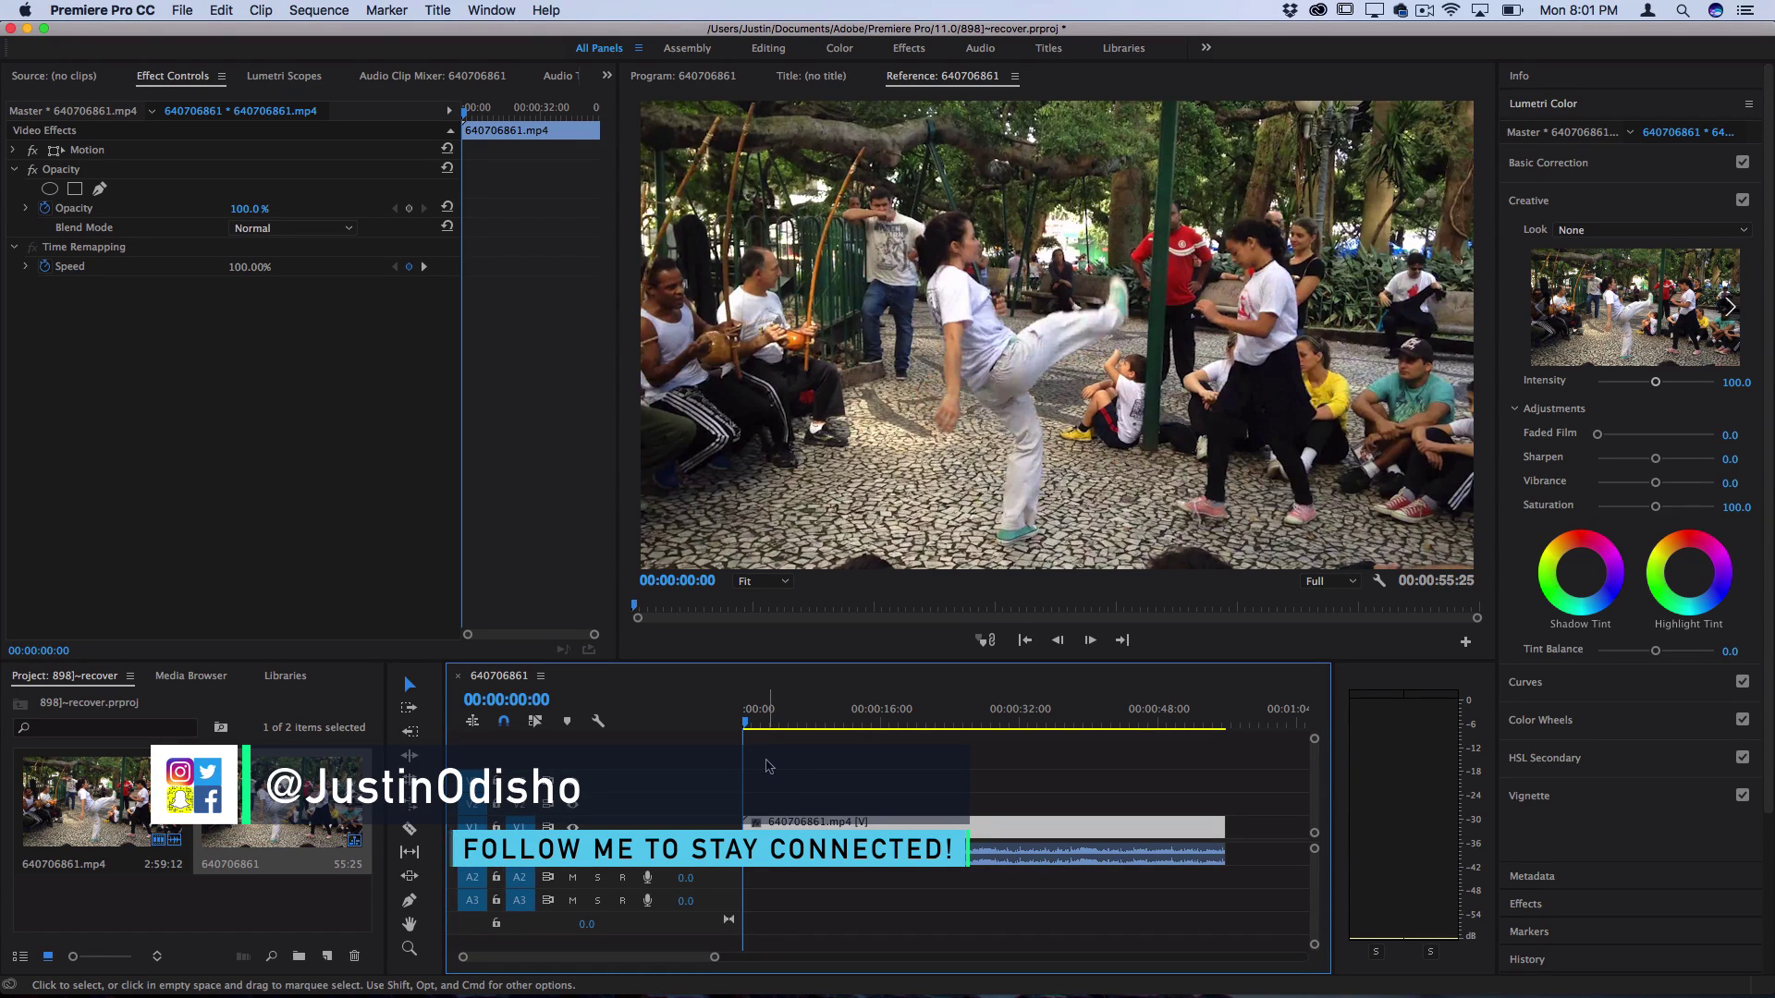
Step: Play the sequence from 00:00:01:28 to hear where the drum beats fall
click(762, 724)
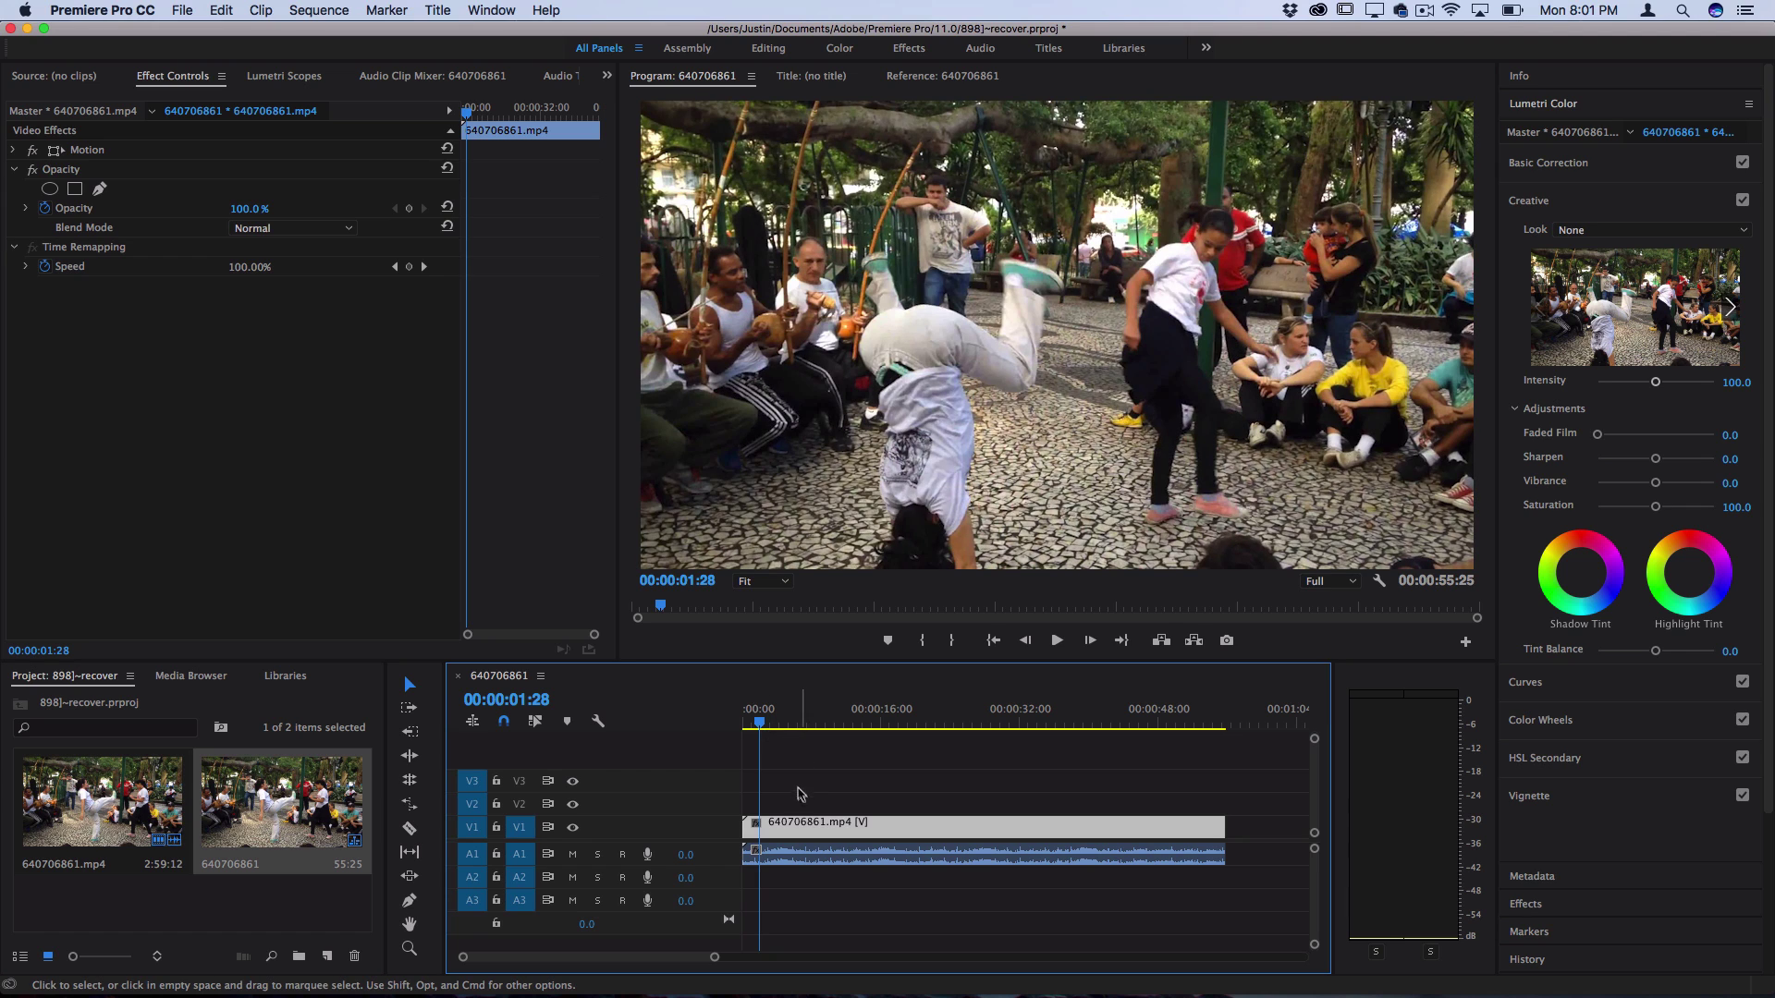
key(space)
key(=)
key(minus)
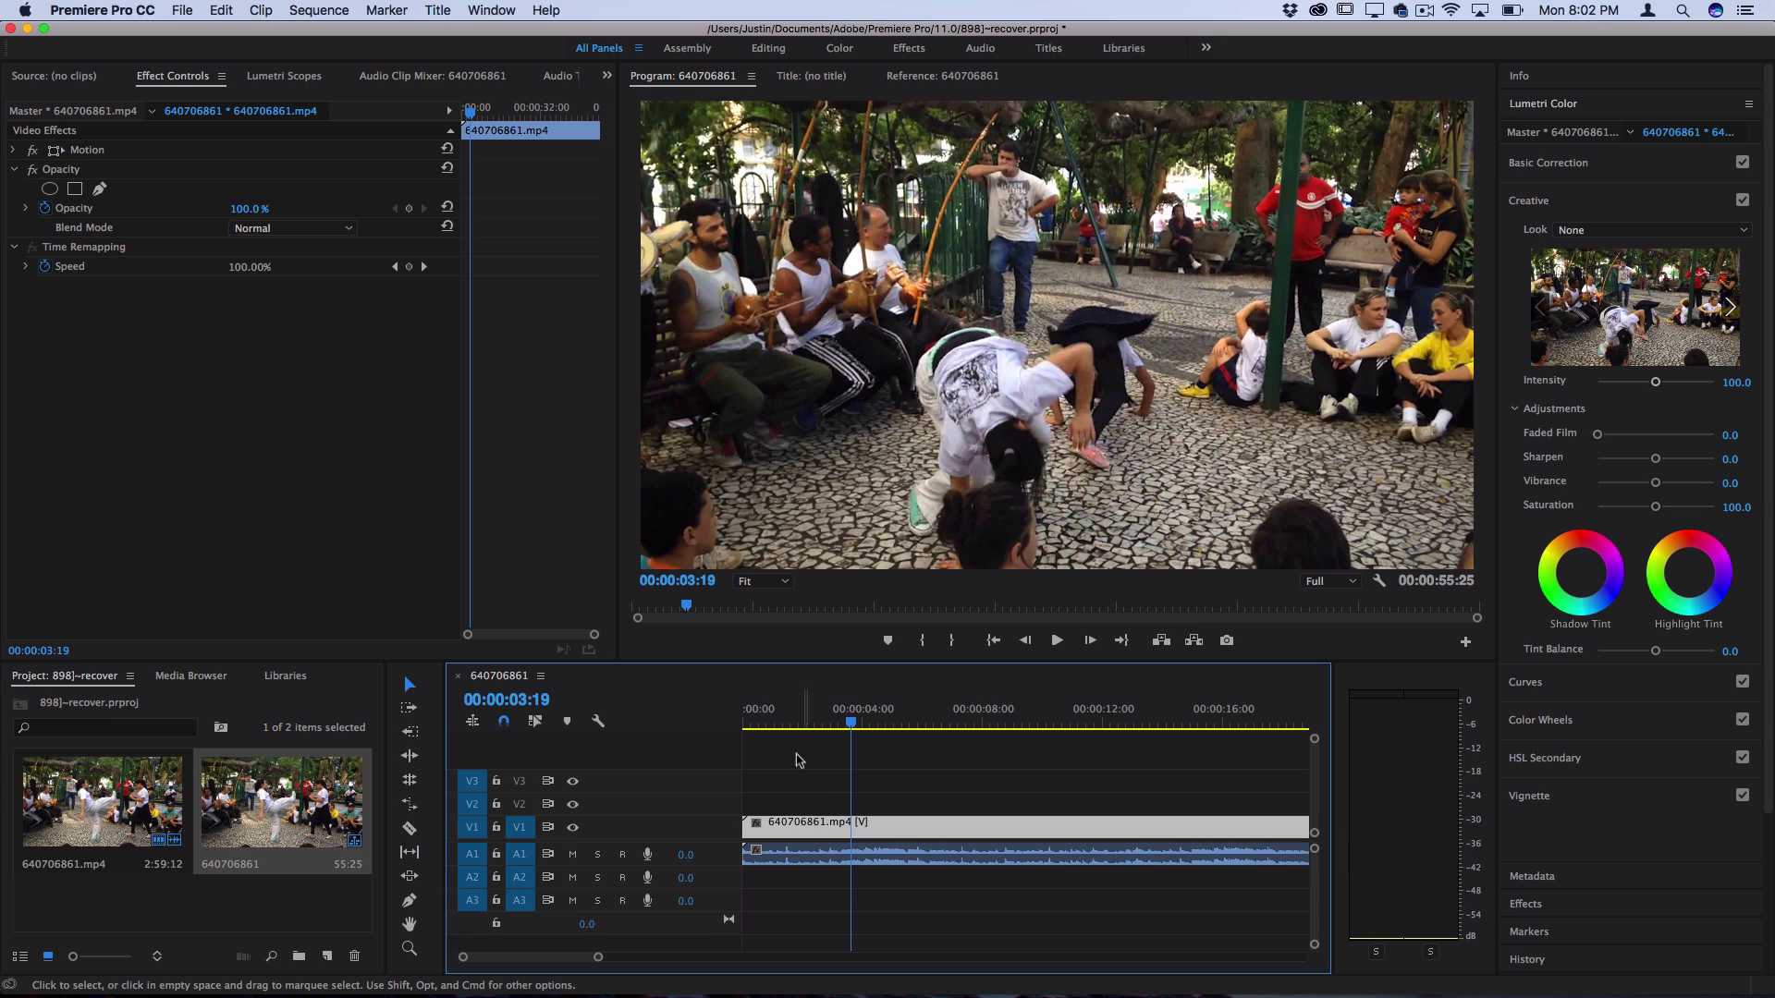
Step: Replay from about 00:00:01:10 and settle on the kick frame at 00:00:01:13
click(788, 725)
key(space)
key(space)
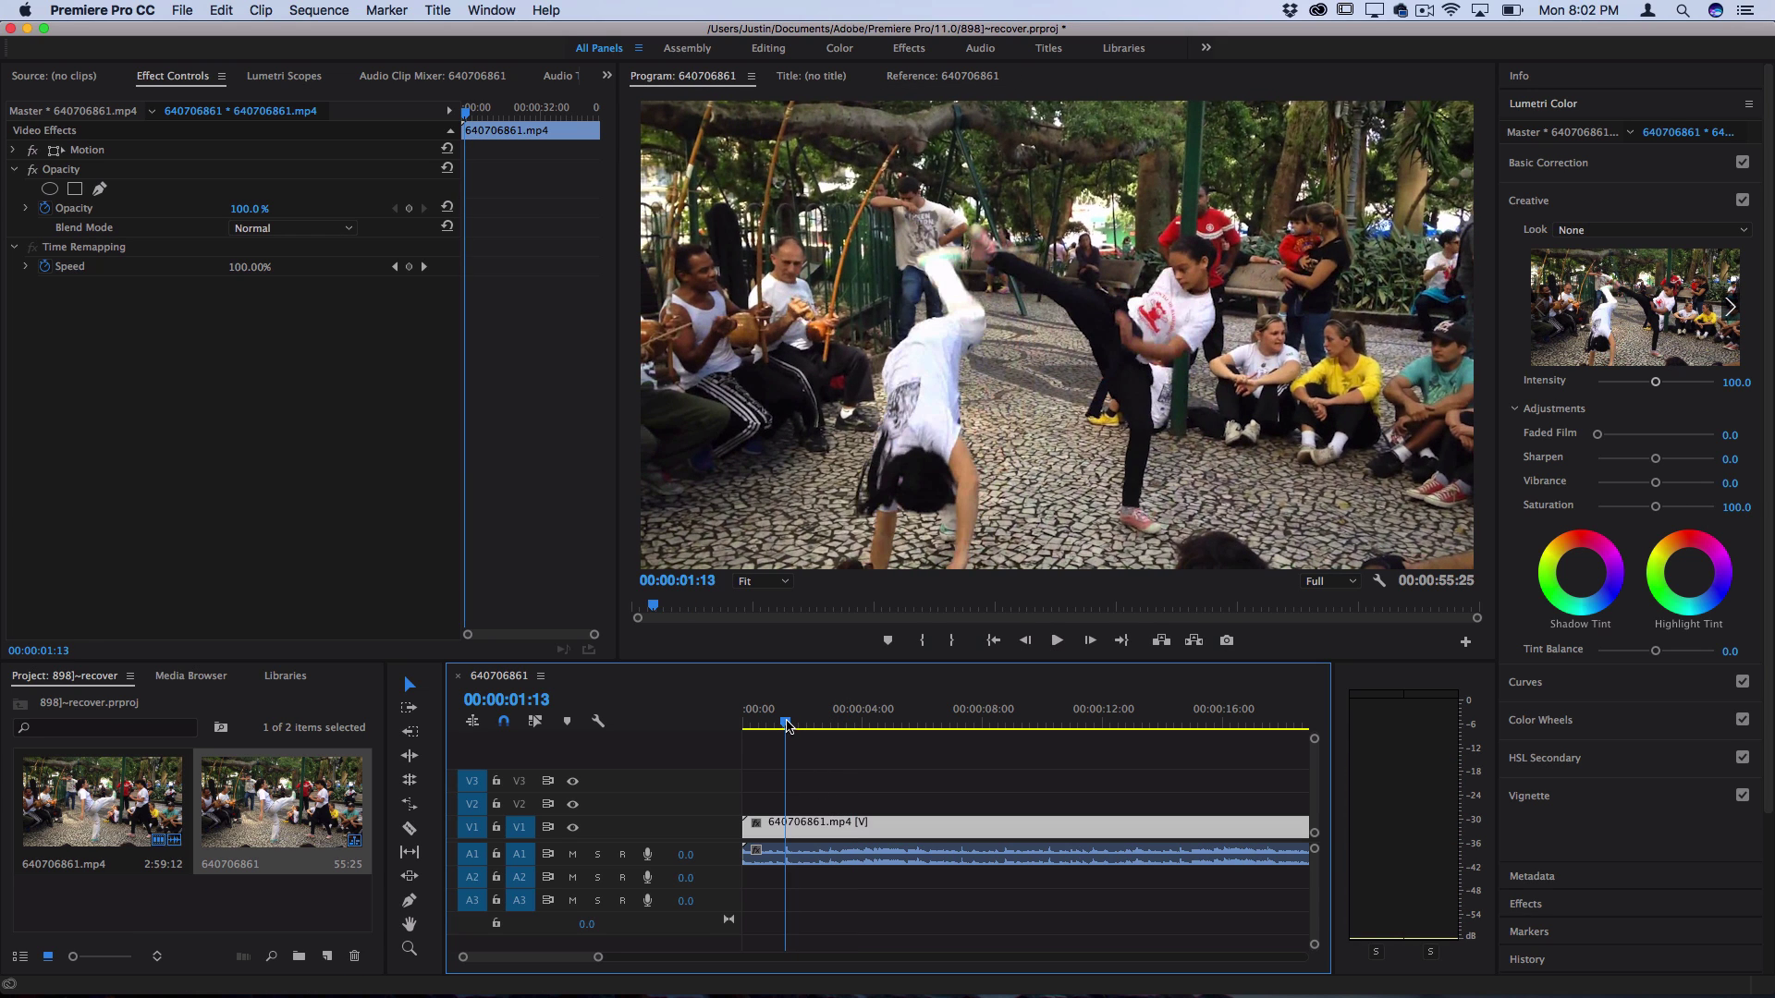
key(equal)
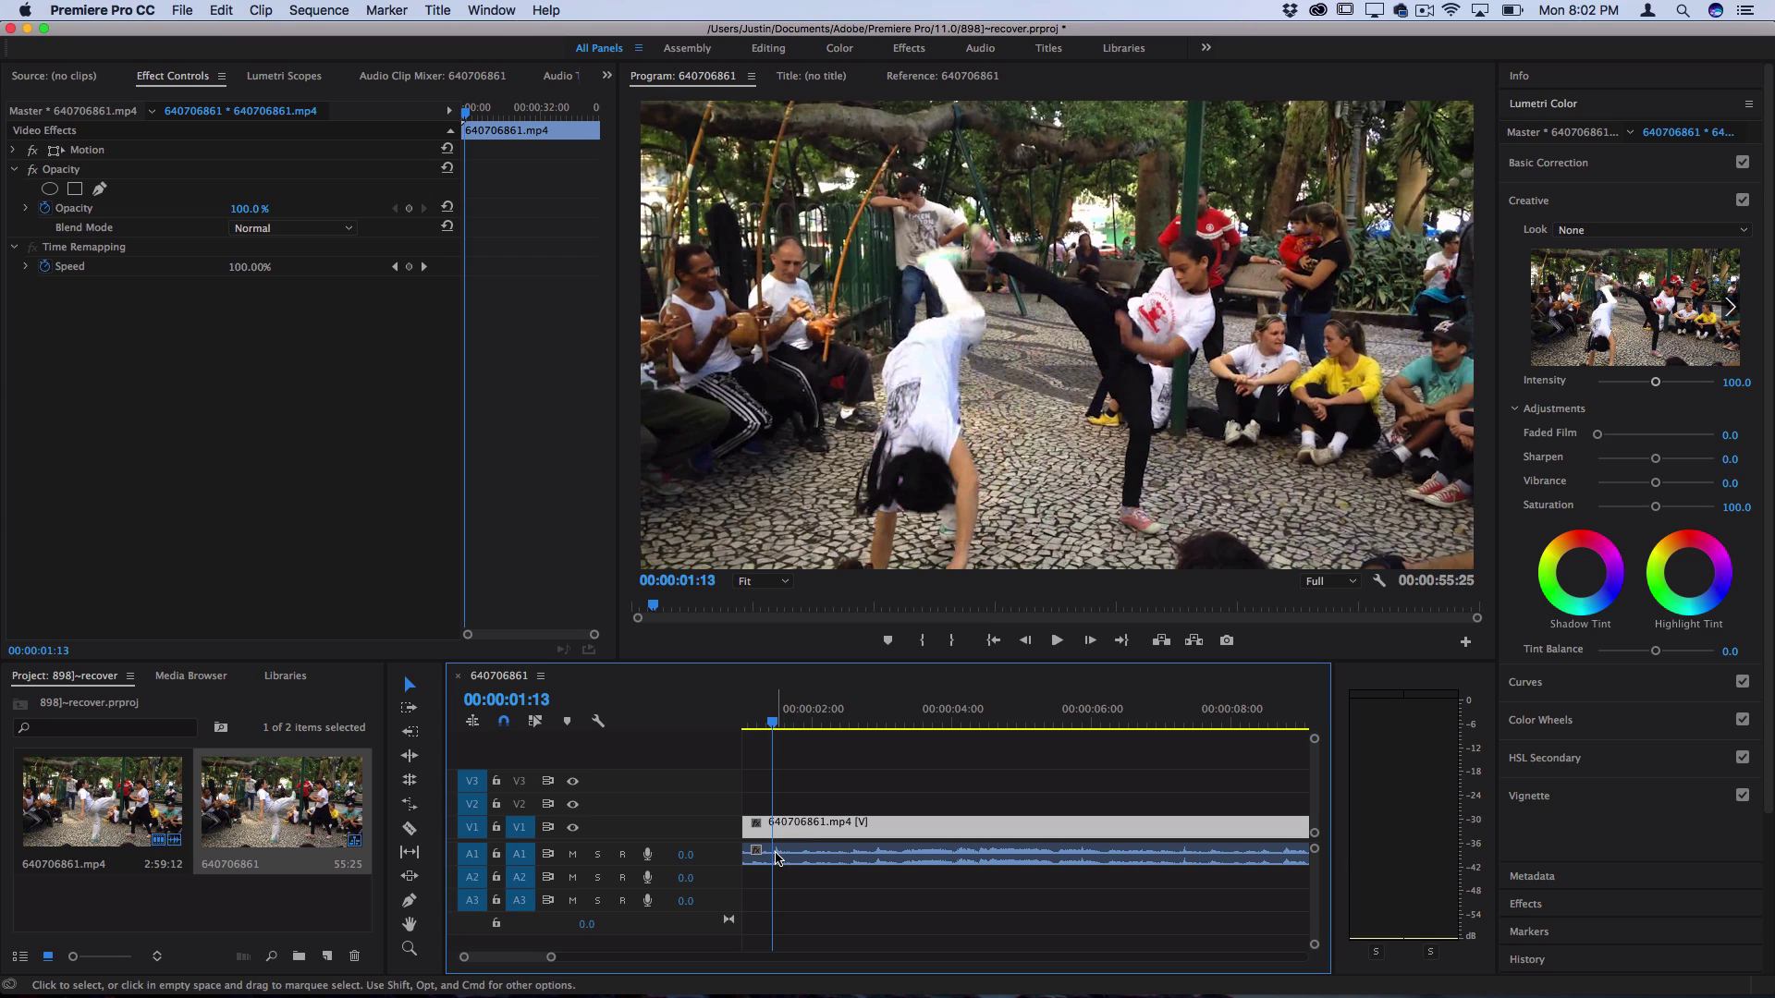
click(779, 861)
key(minus)
key(minus)
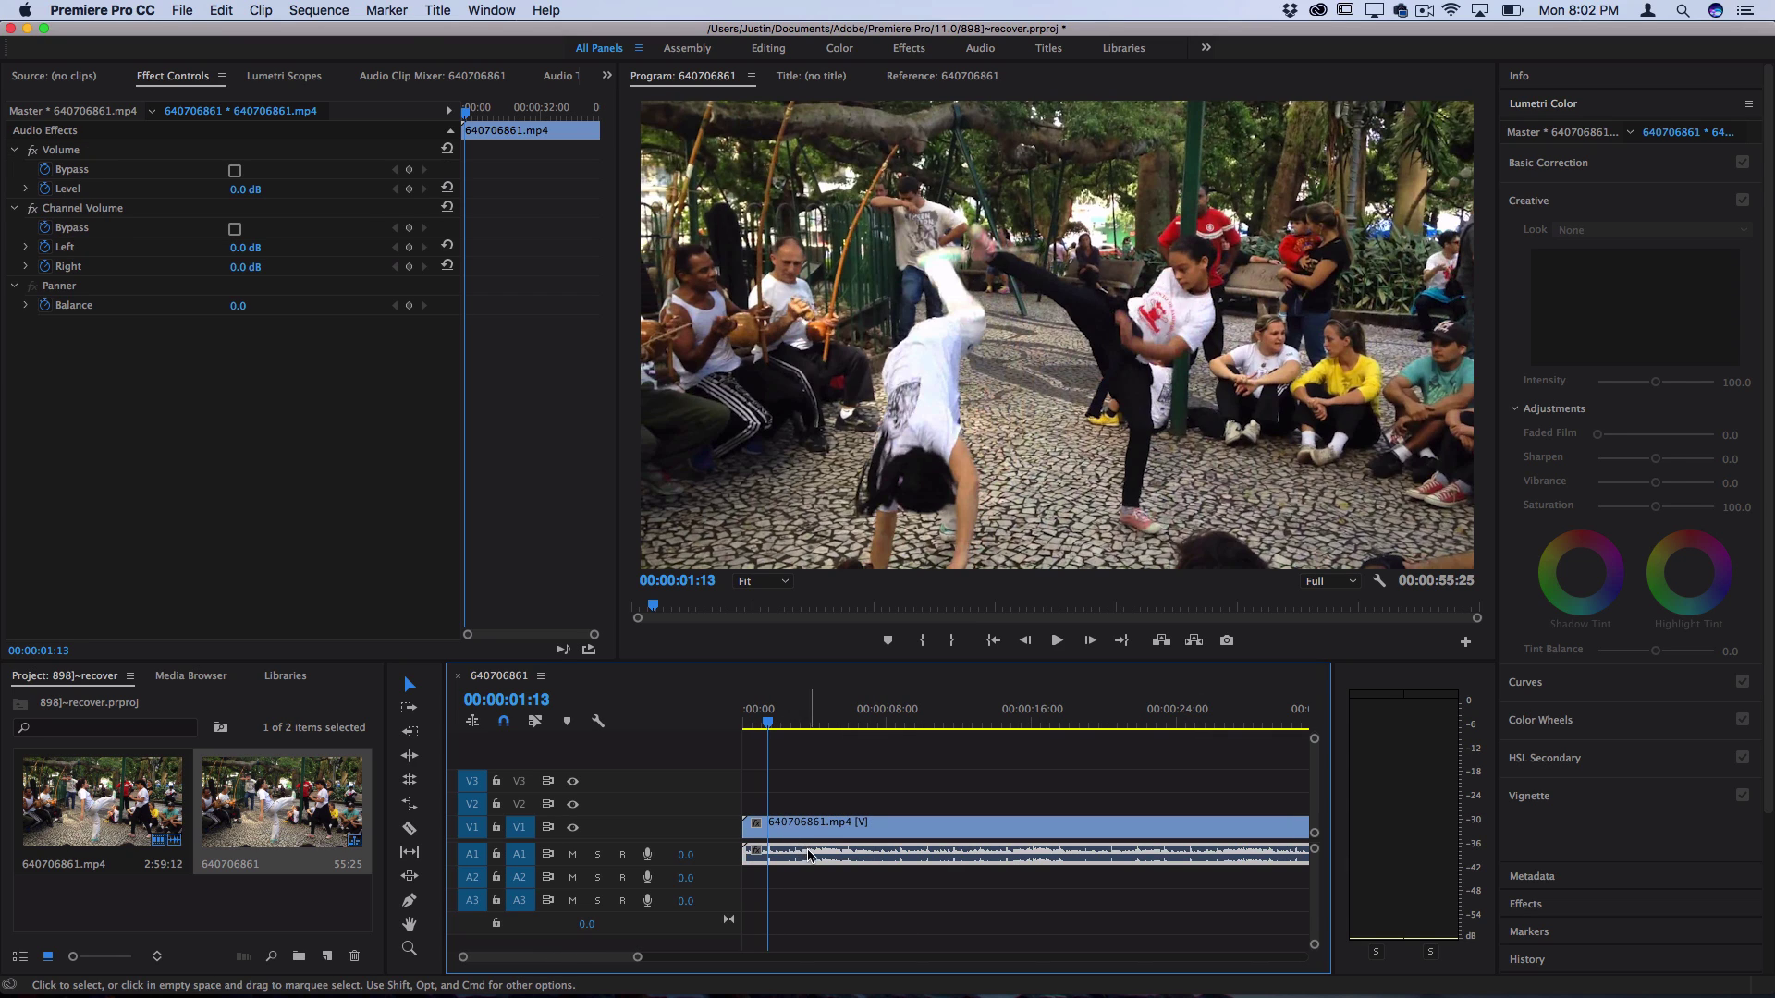
click(801, 829)
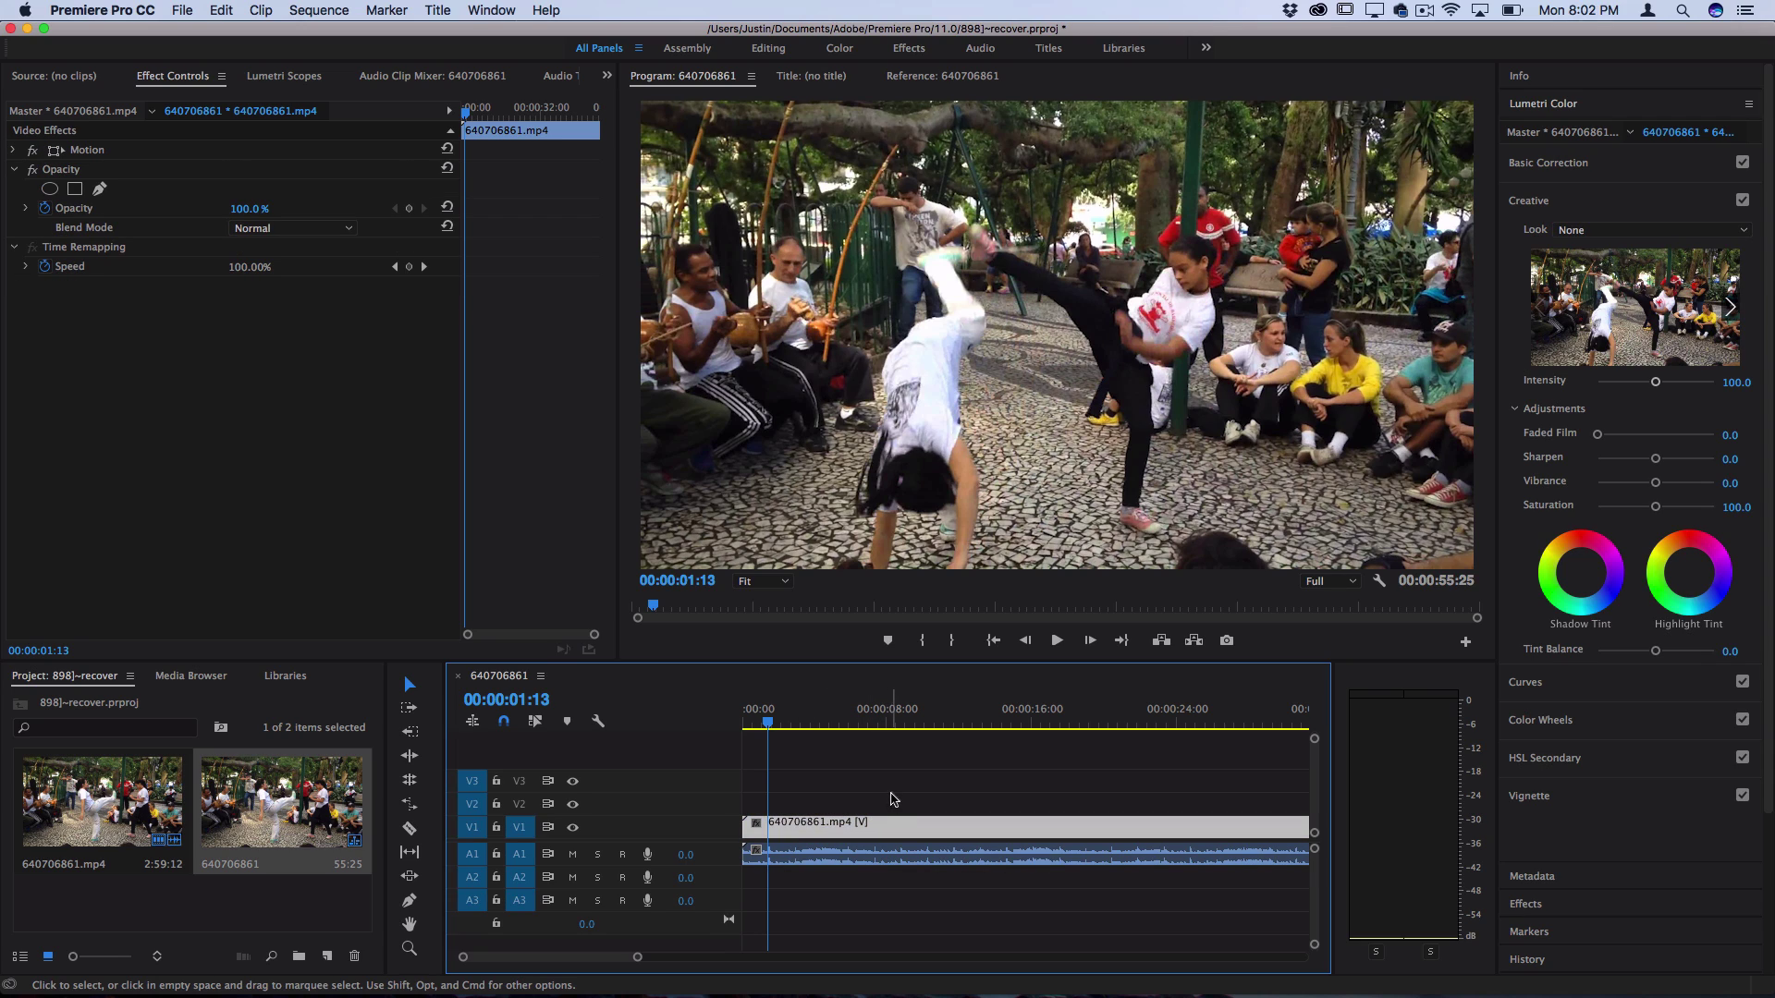
Step: Export the 00:00:01:13 Program frame as a JPEG still and import it into the project
click(700, 77)
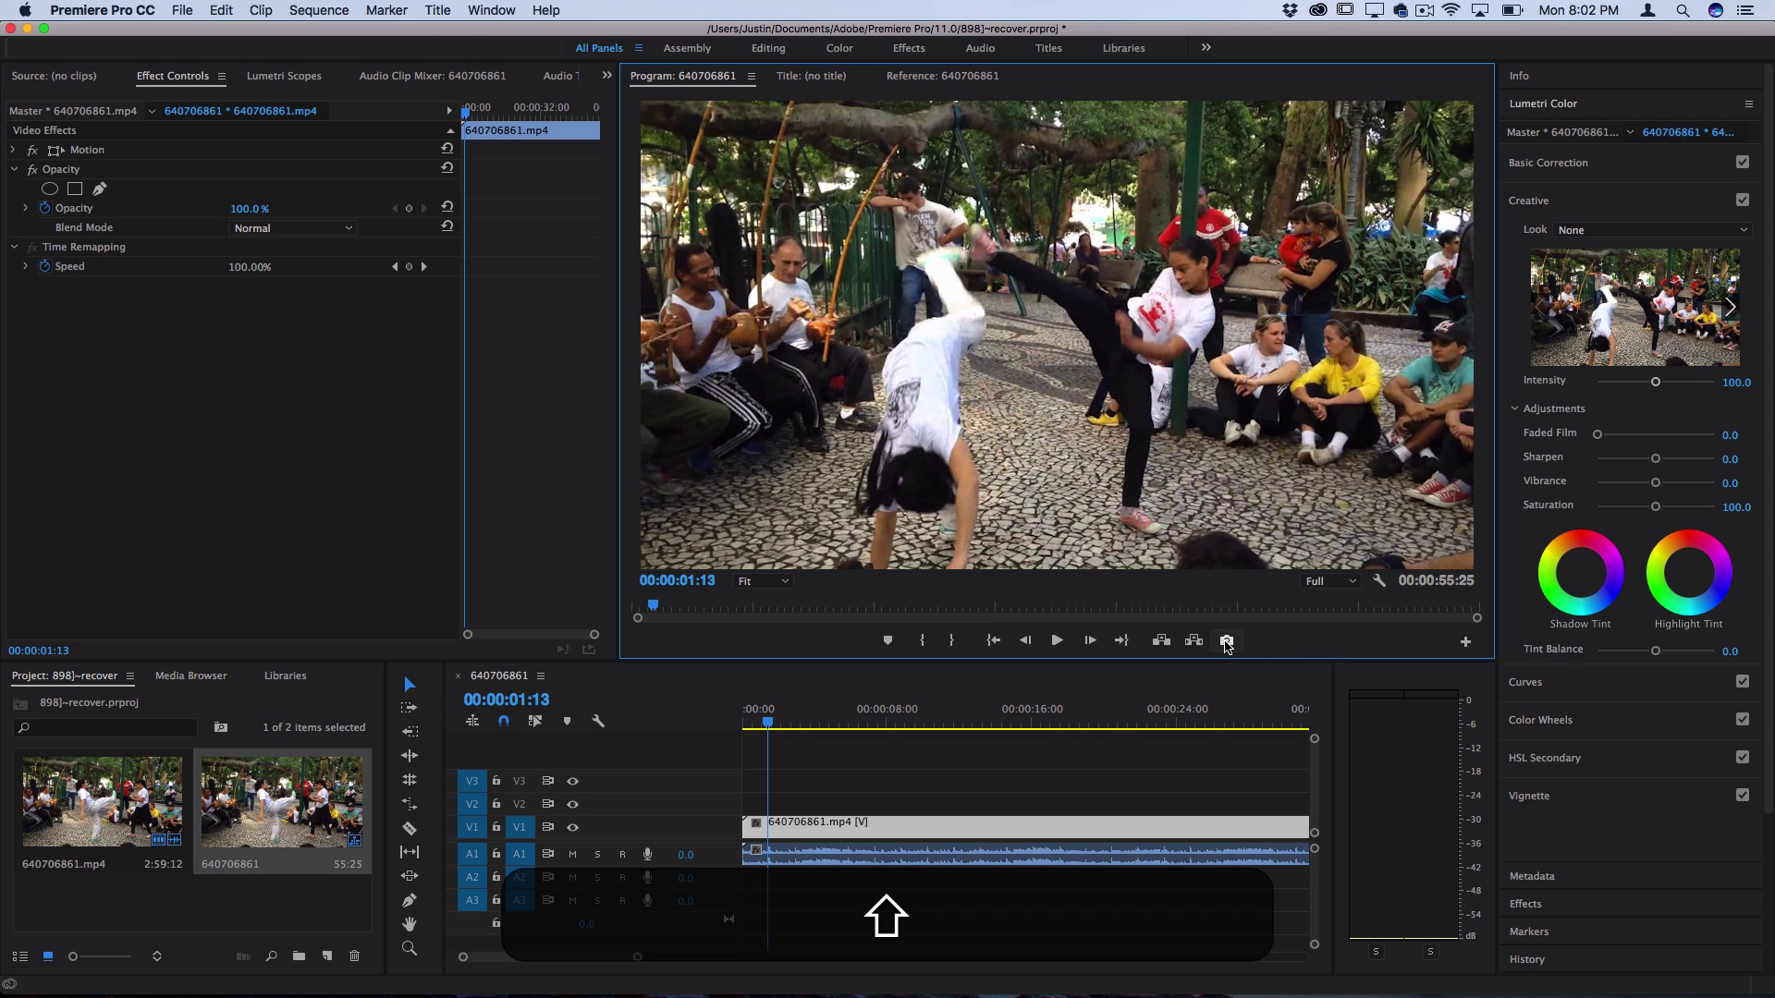
key(shift+e)
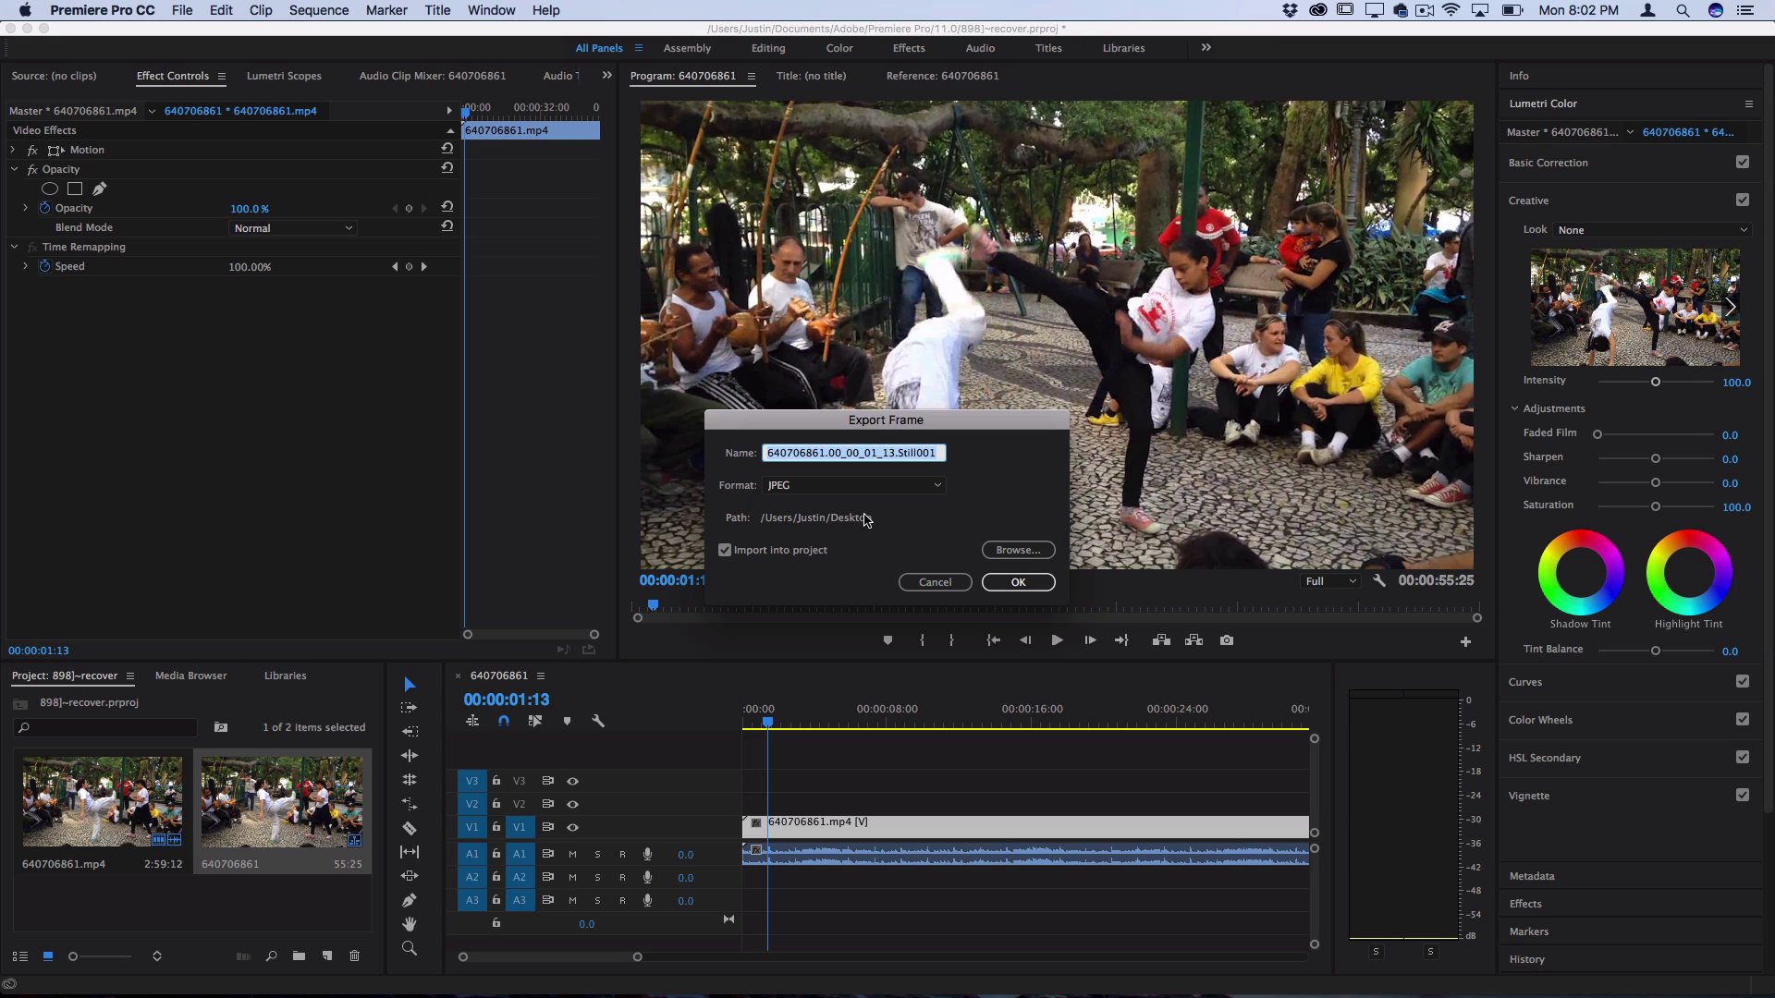
click(1018, 581)
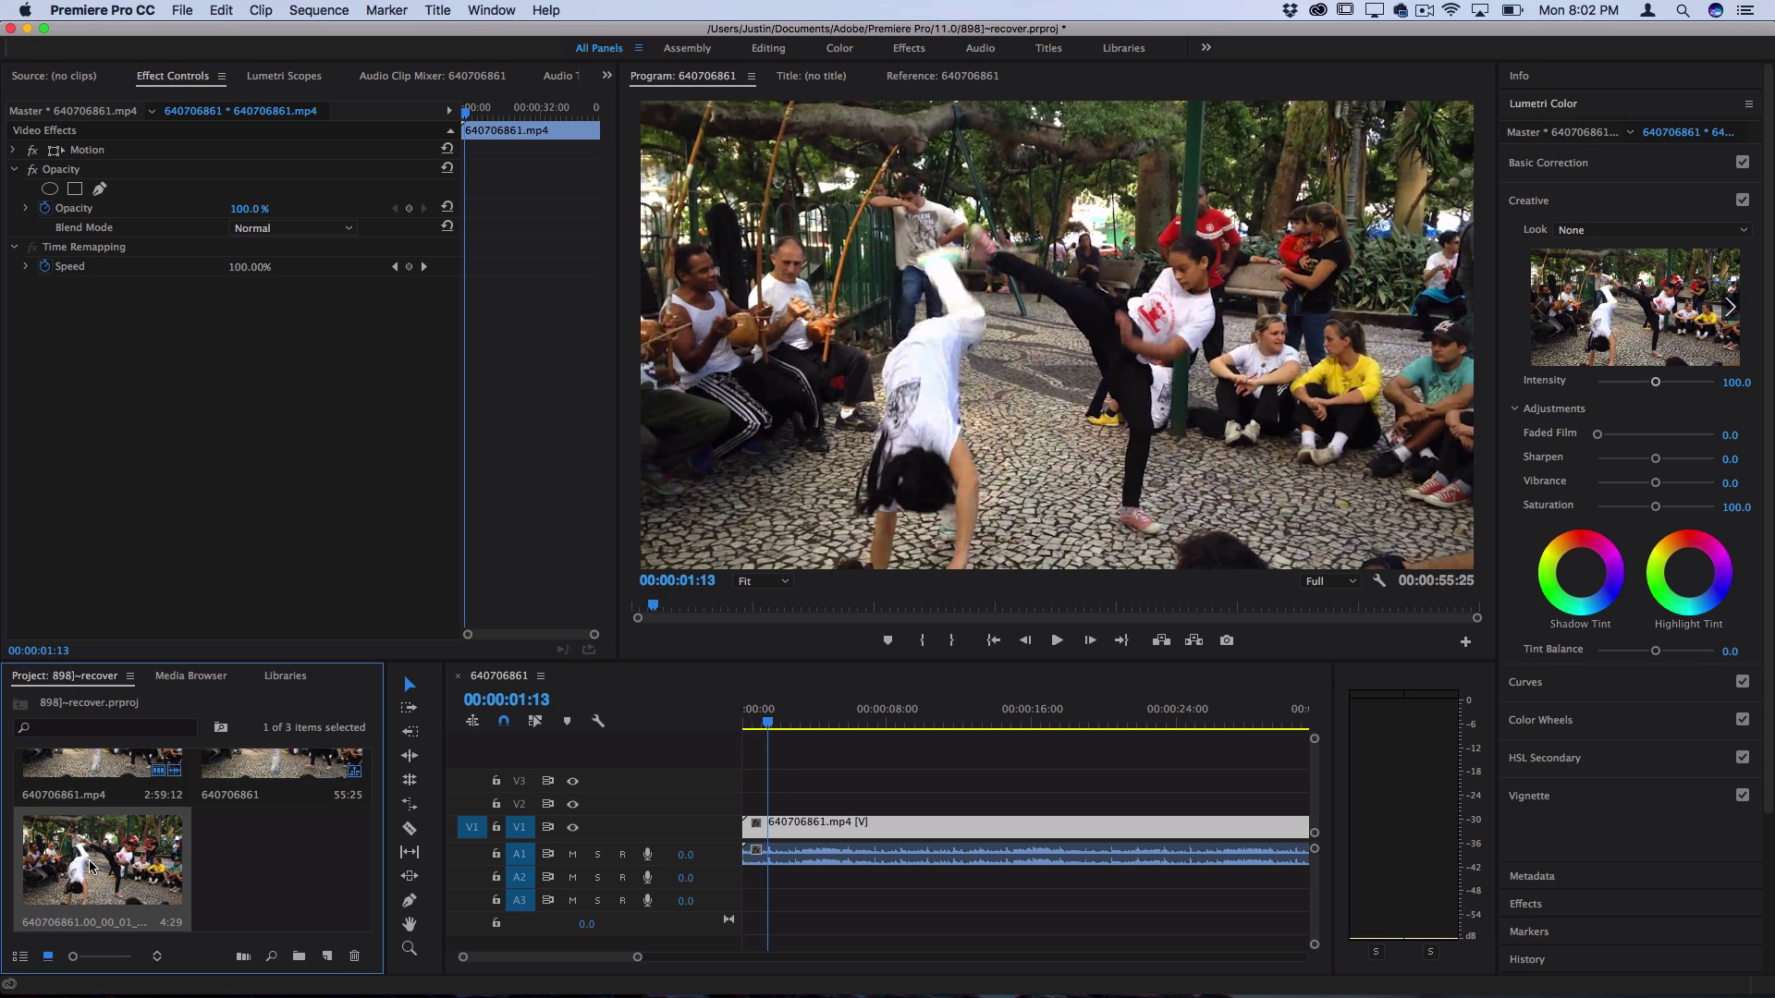
Step: Place the exported still on V2 at the playhead and set its blend mode to Screen
drag(91, 866, 784, 813)
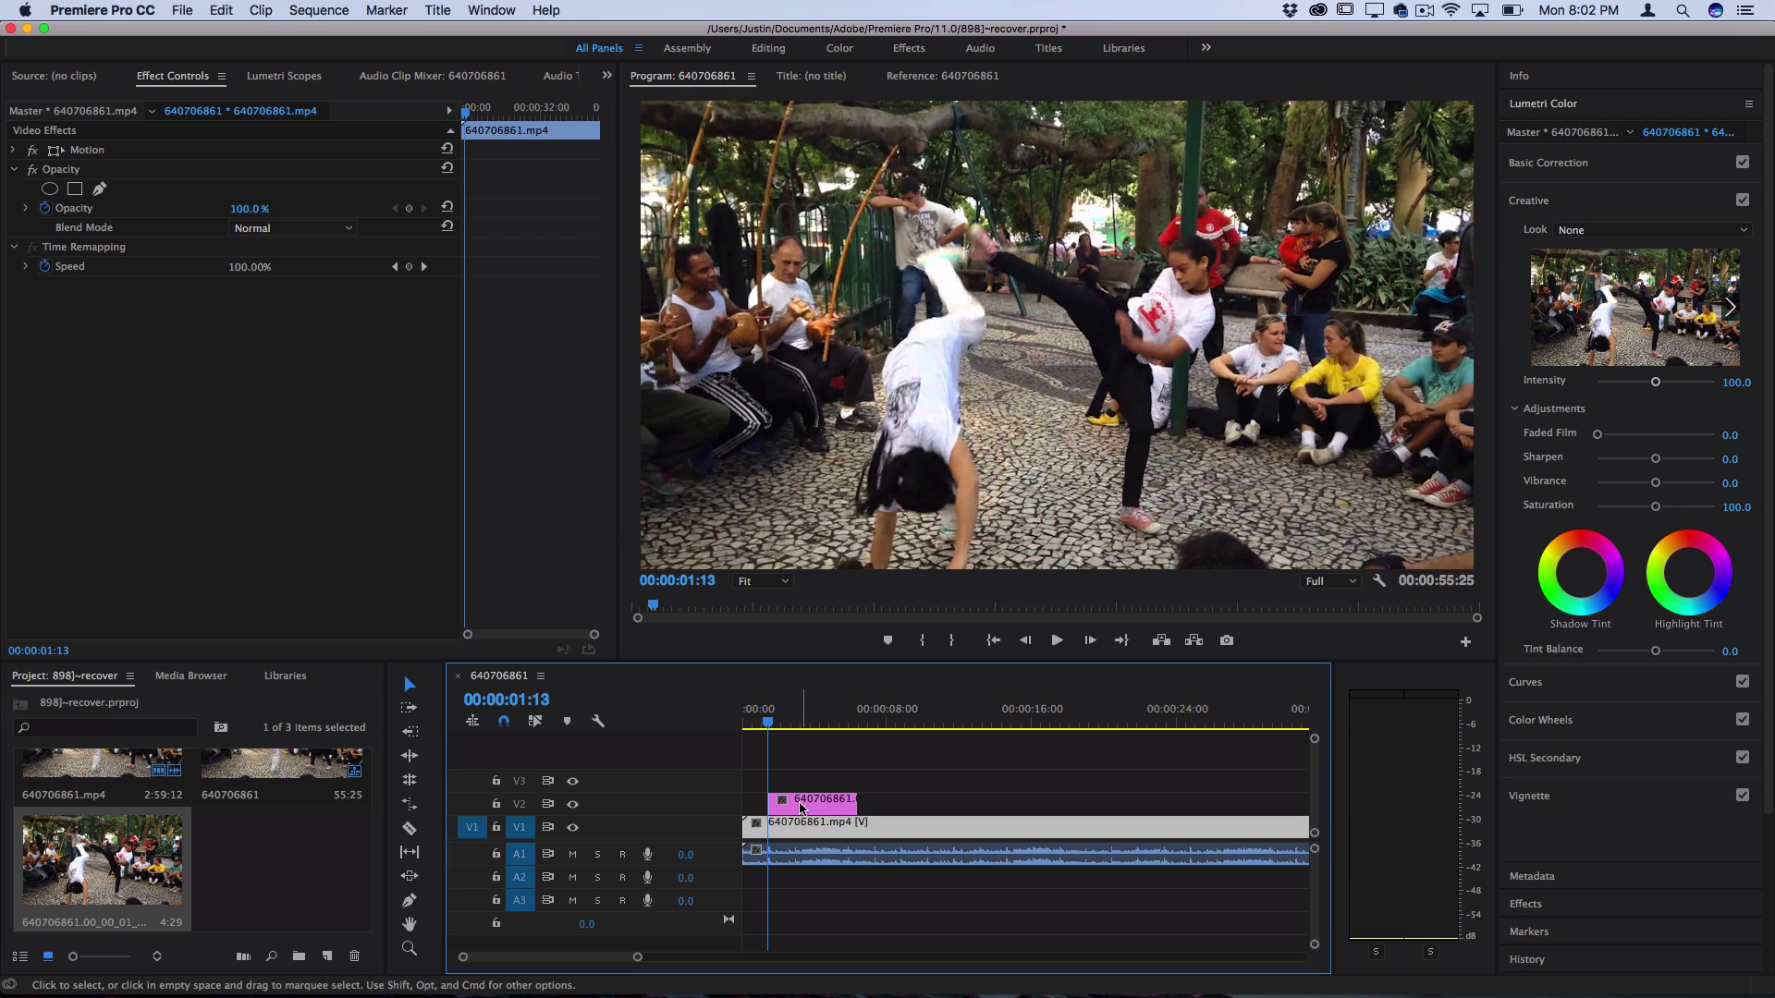
click(808, 806)
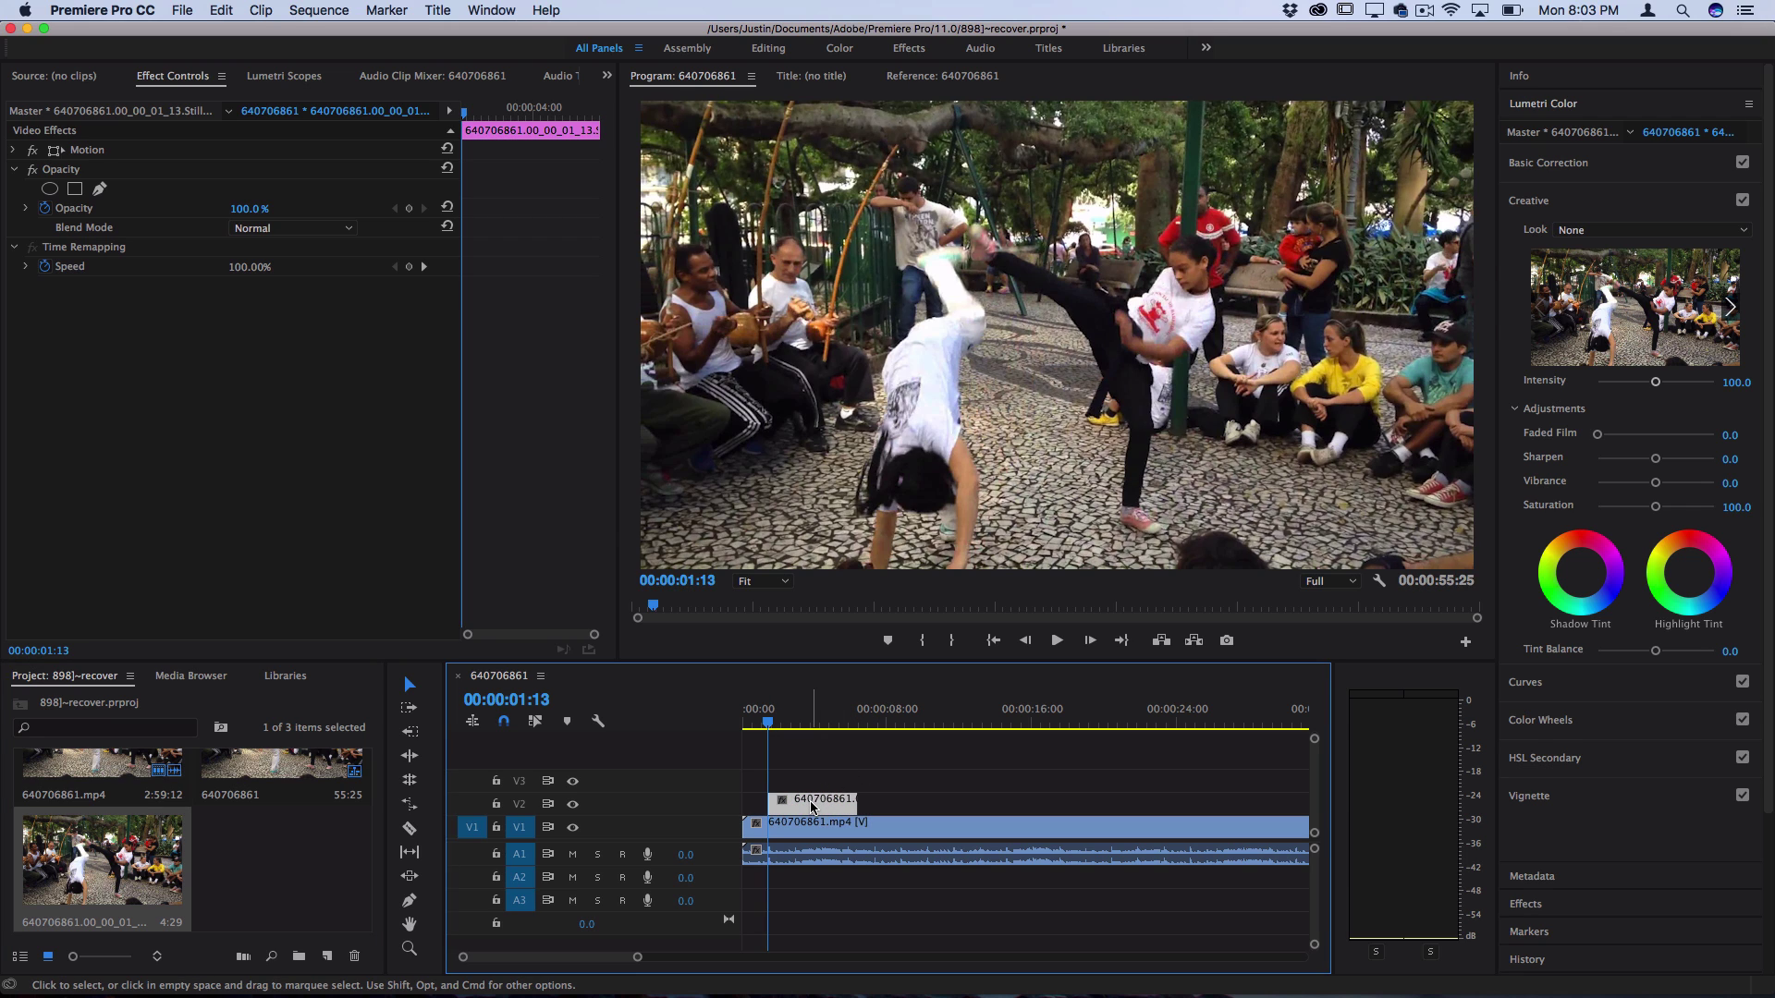
click(176, 83)
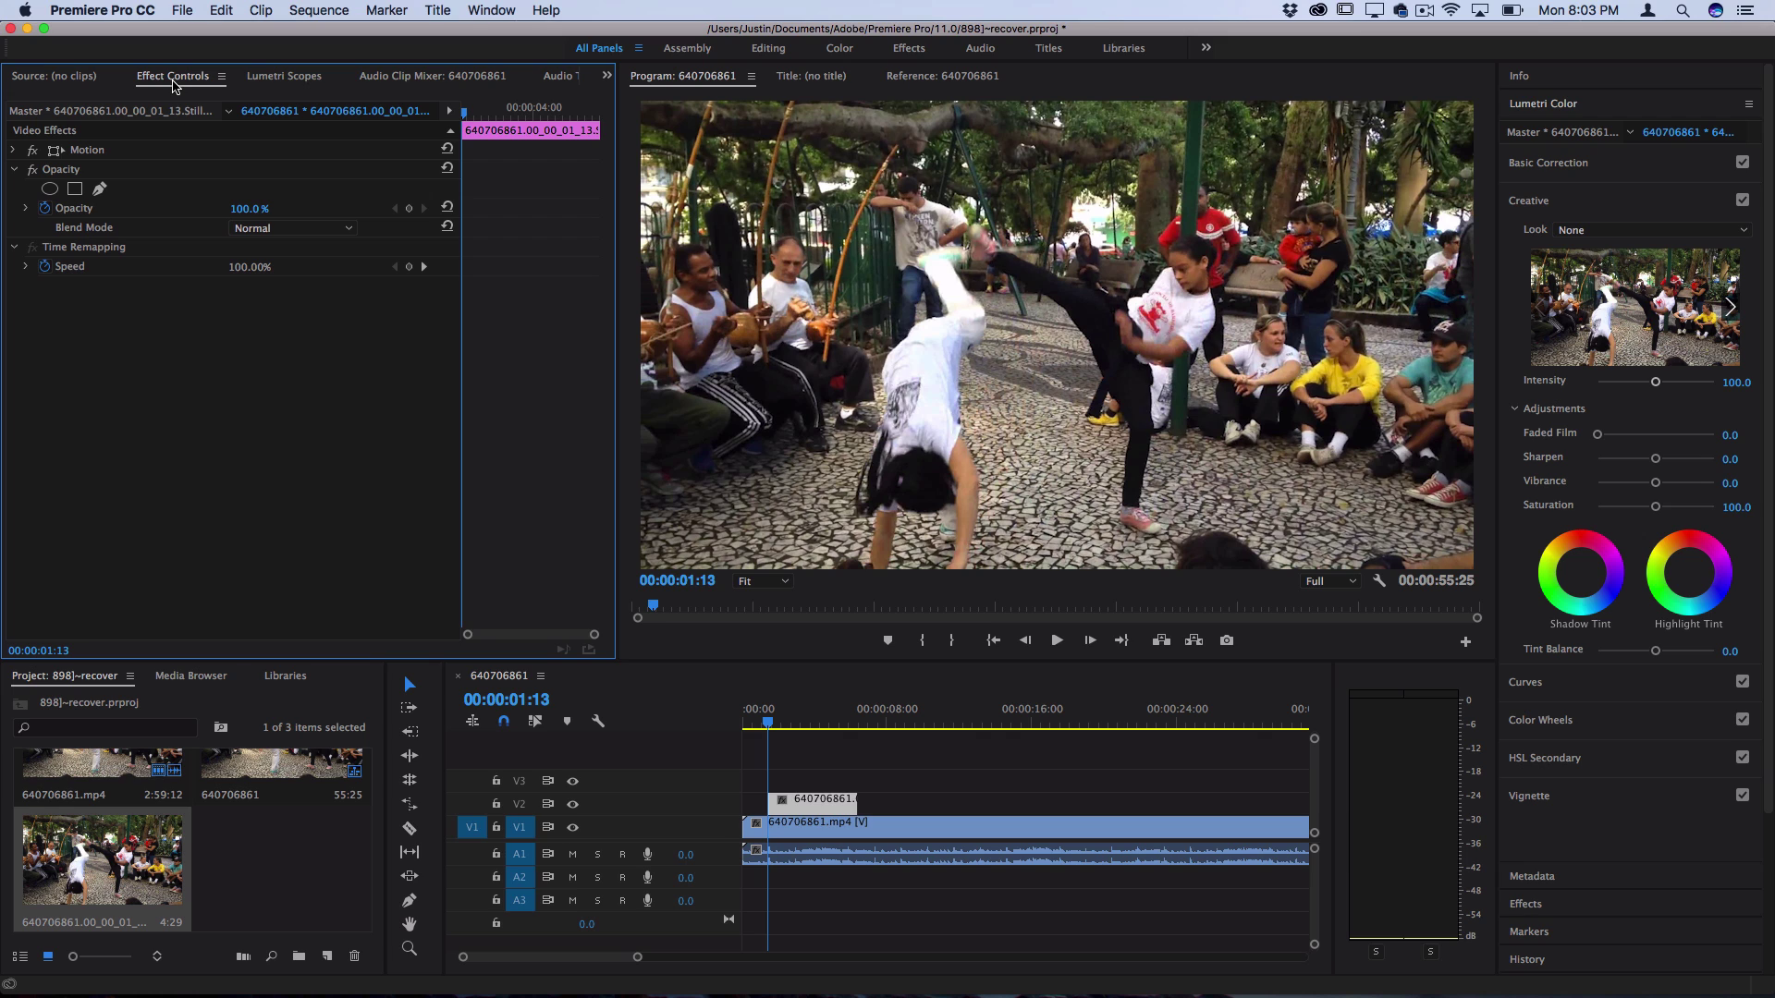
click(248, 228)
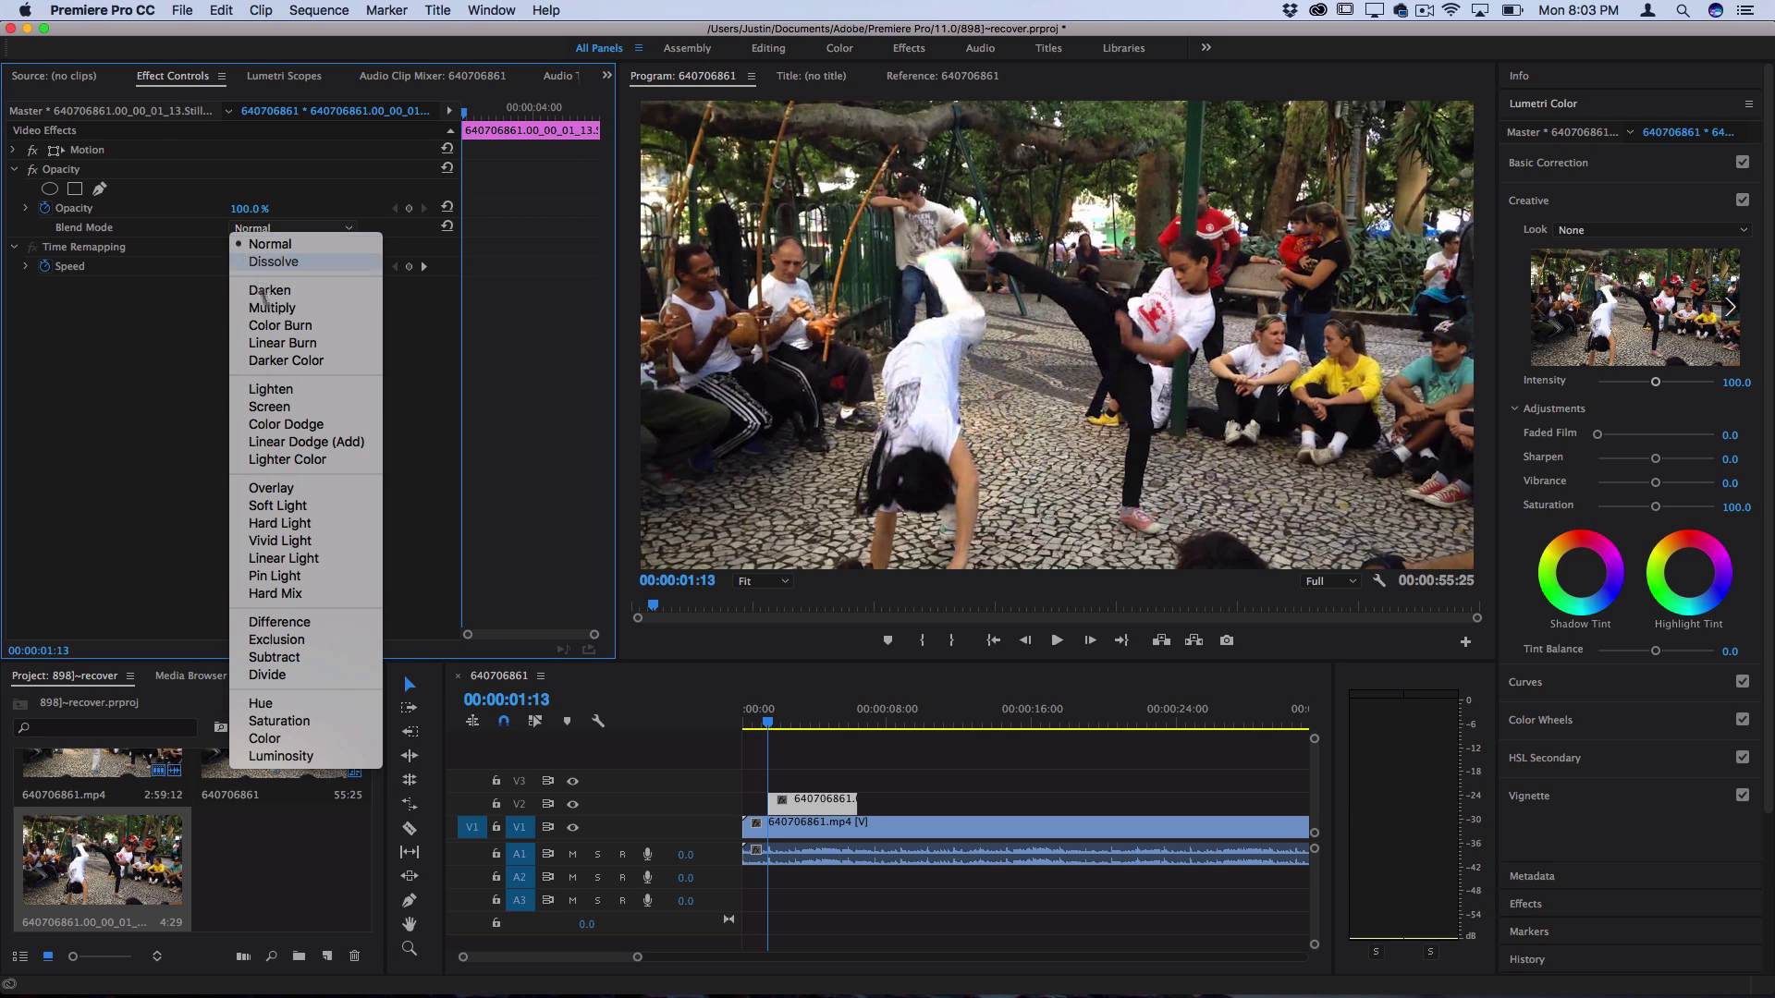
click(285, 407)
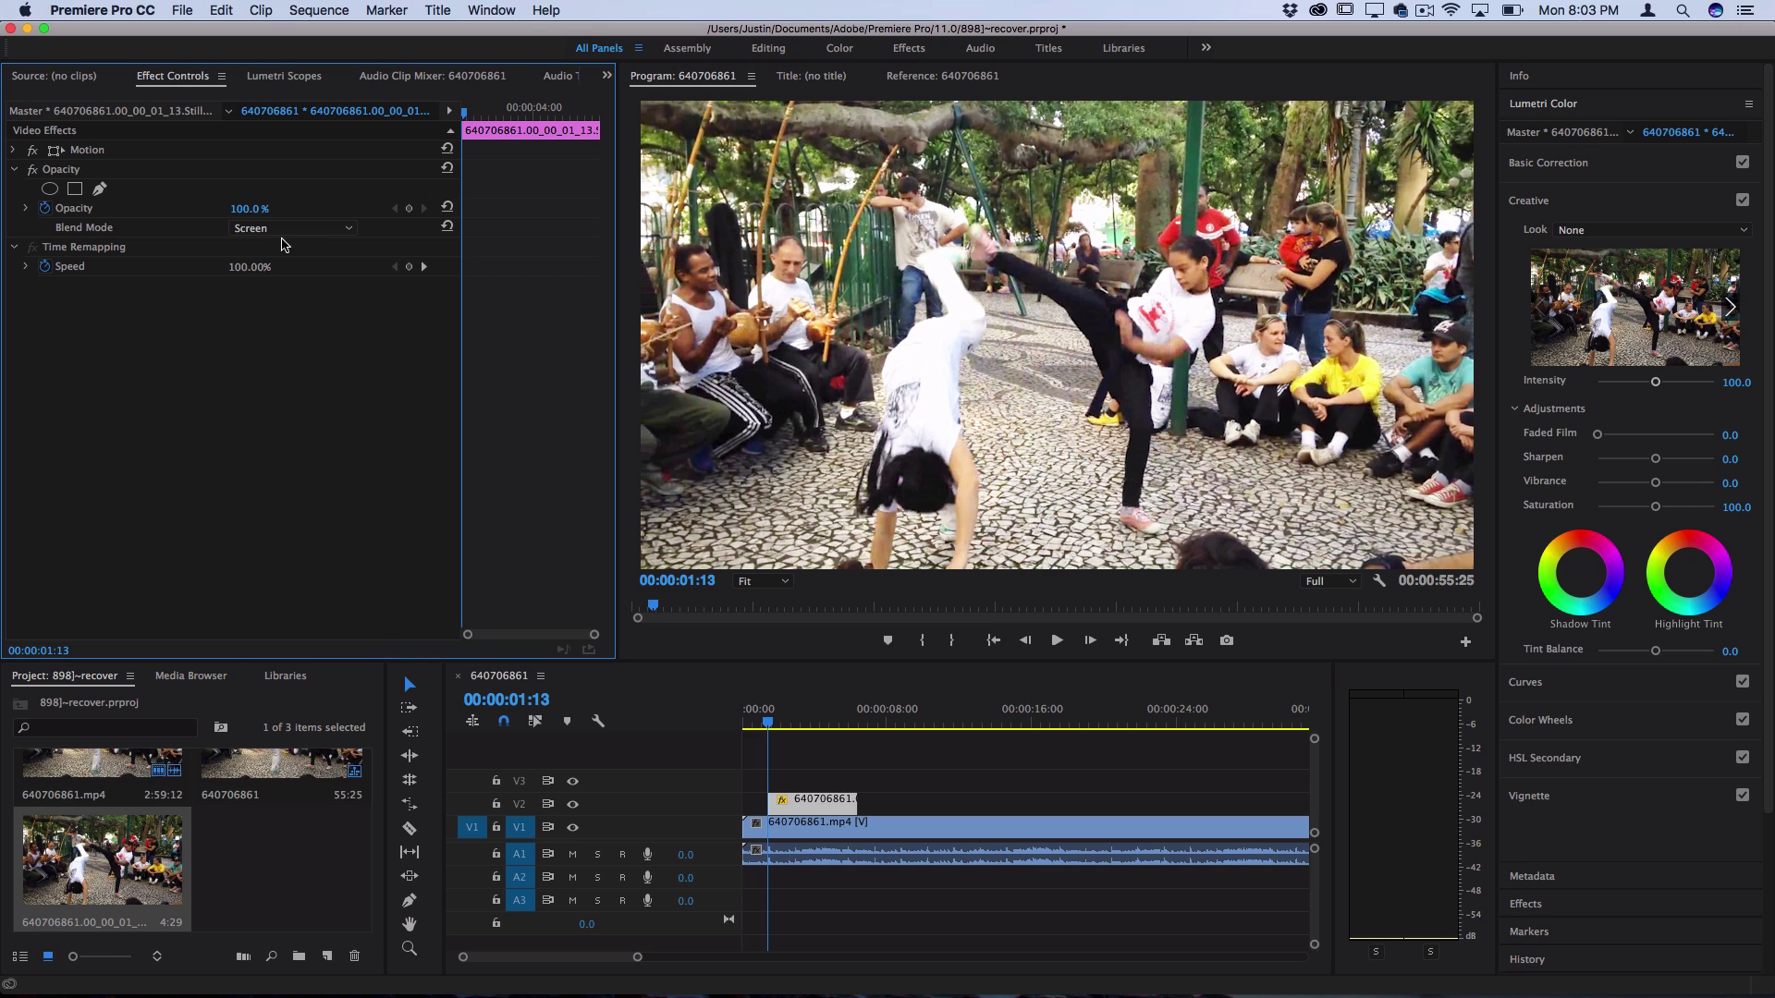
Step: Compare the still with Multiply blending, then return it to Screen
click(282, 235)
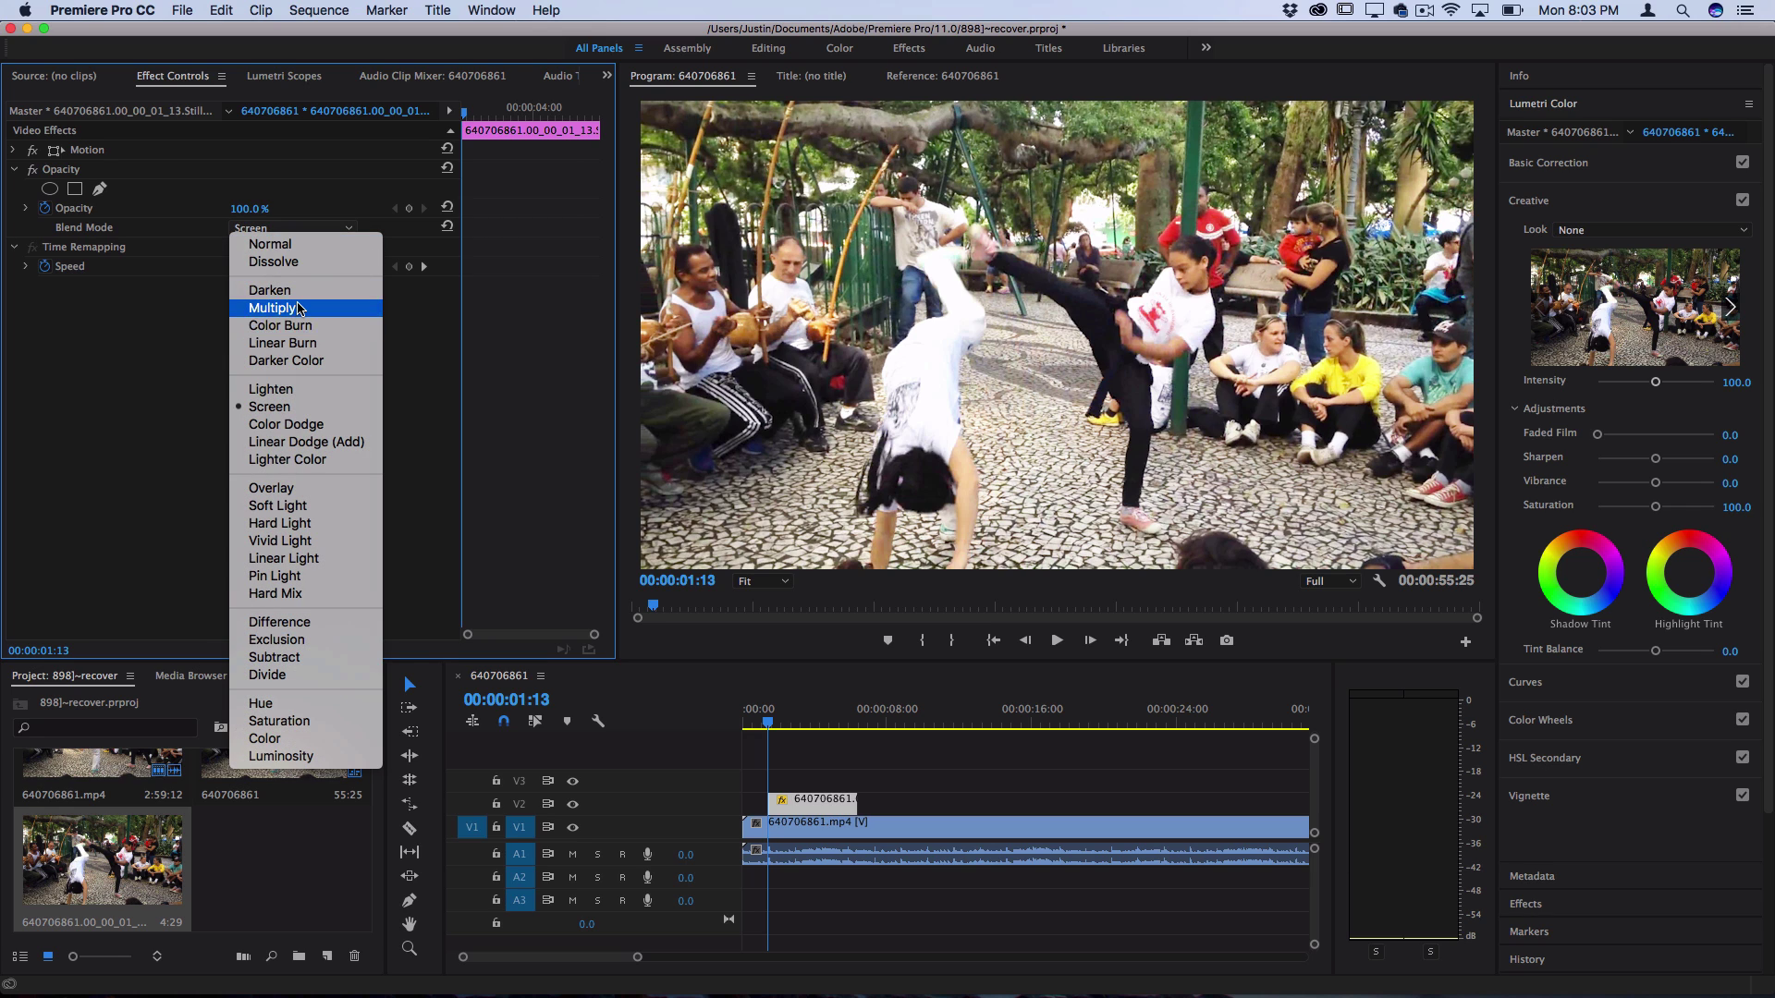
click(299, 308)
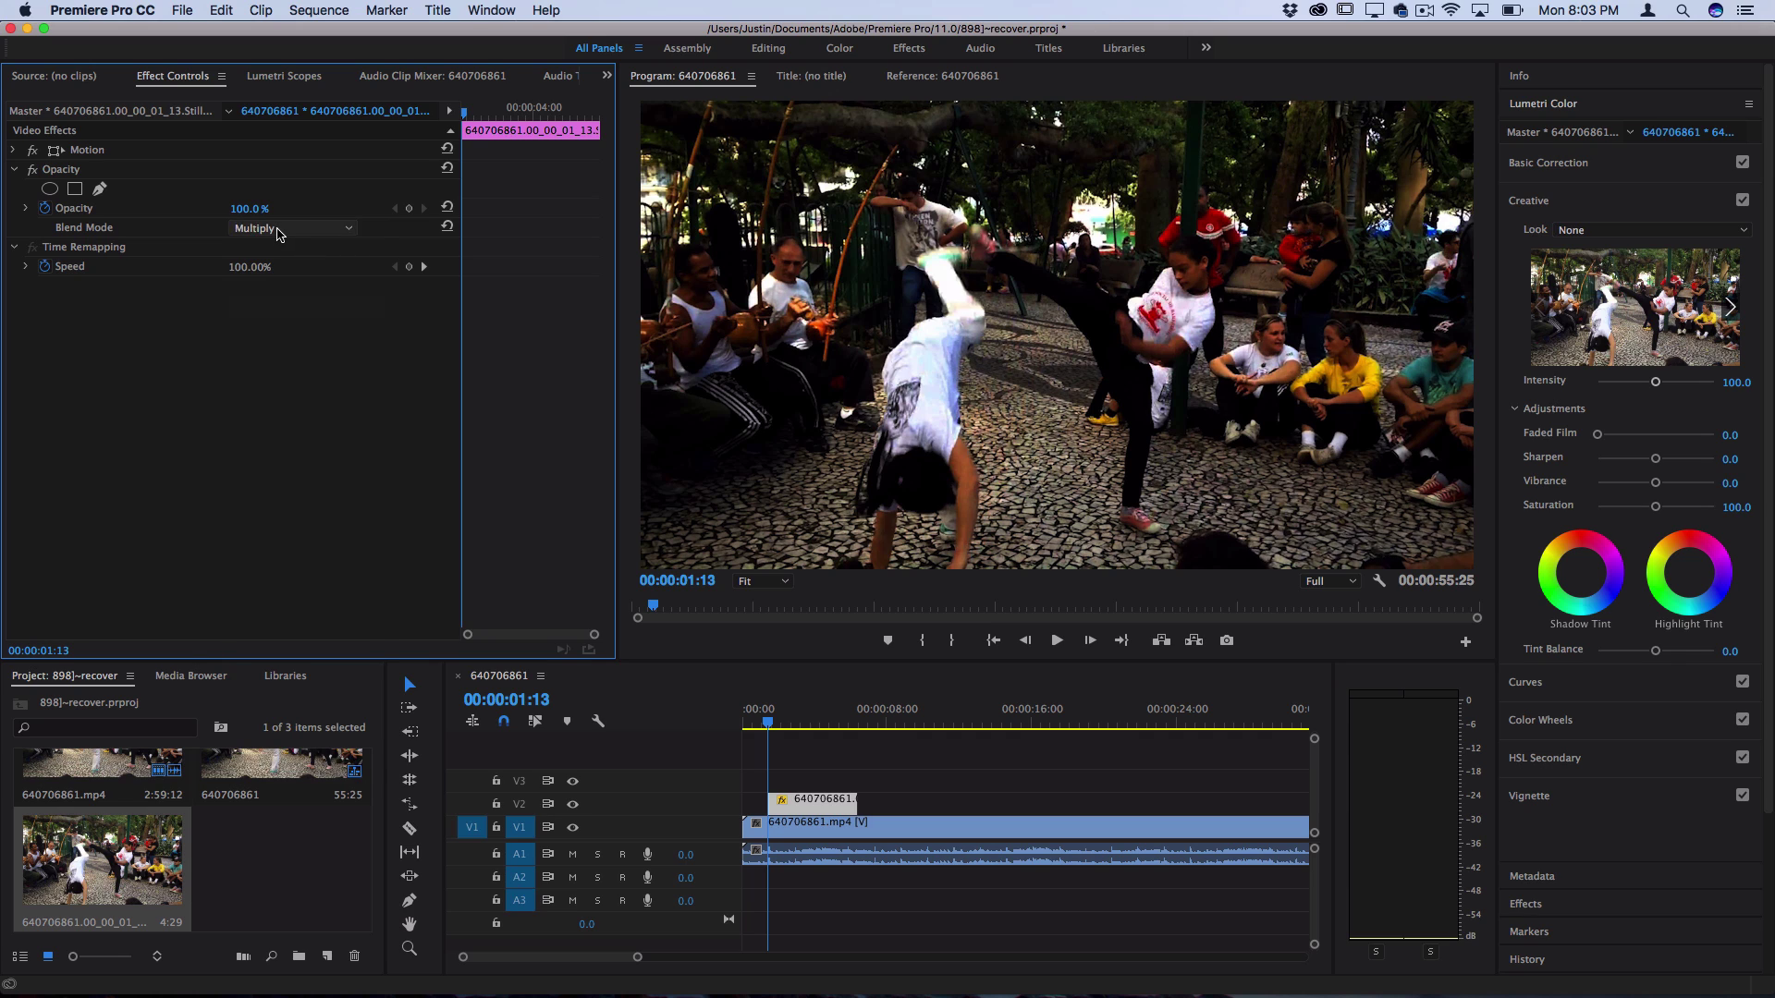
click(280, 231)
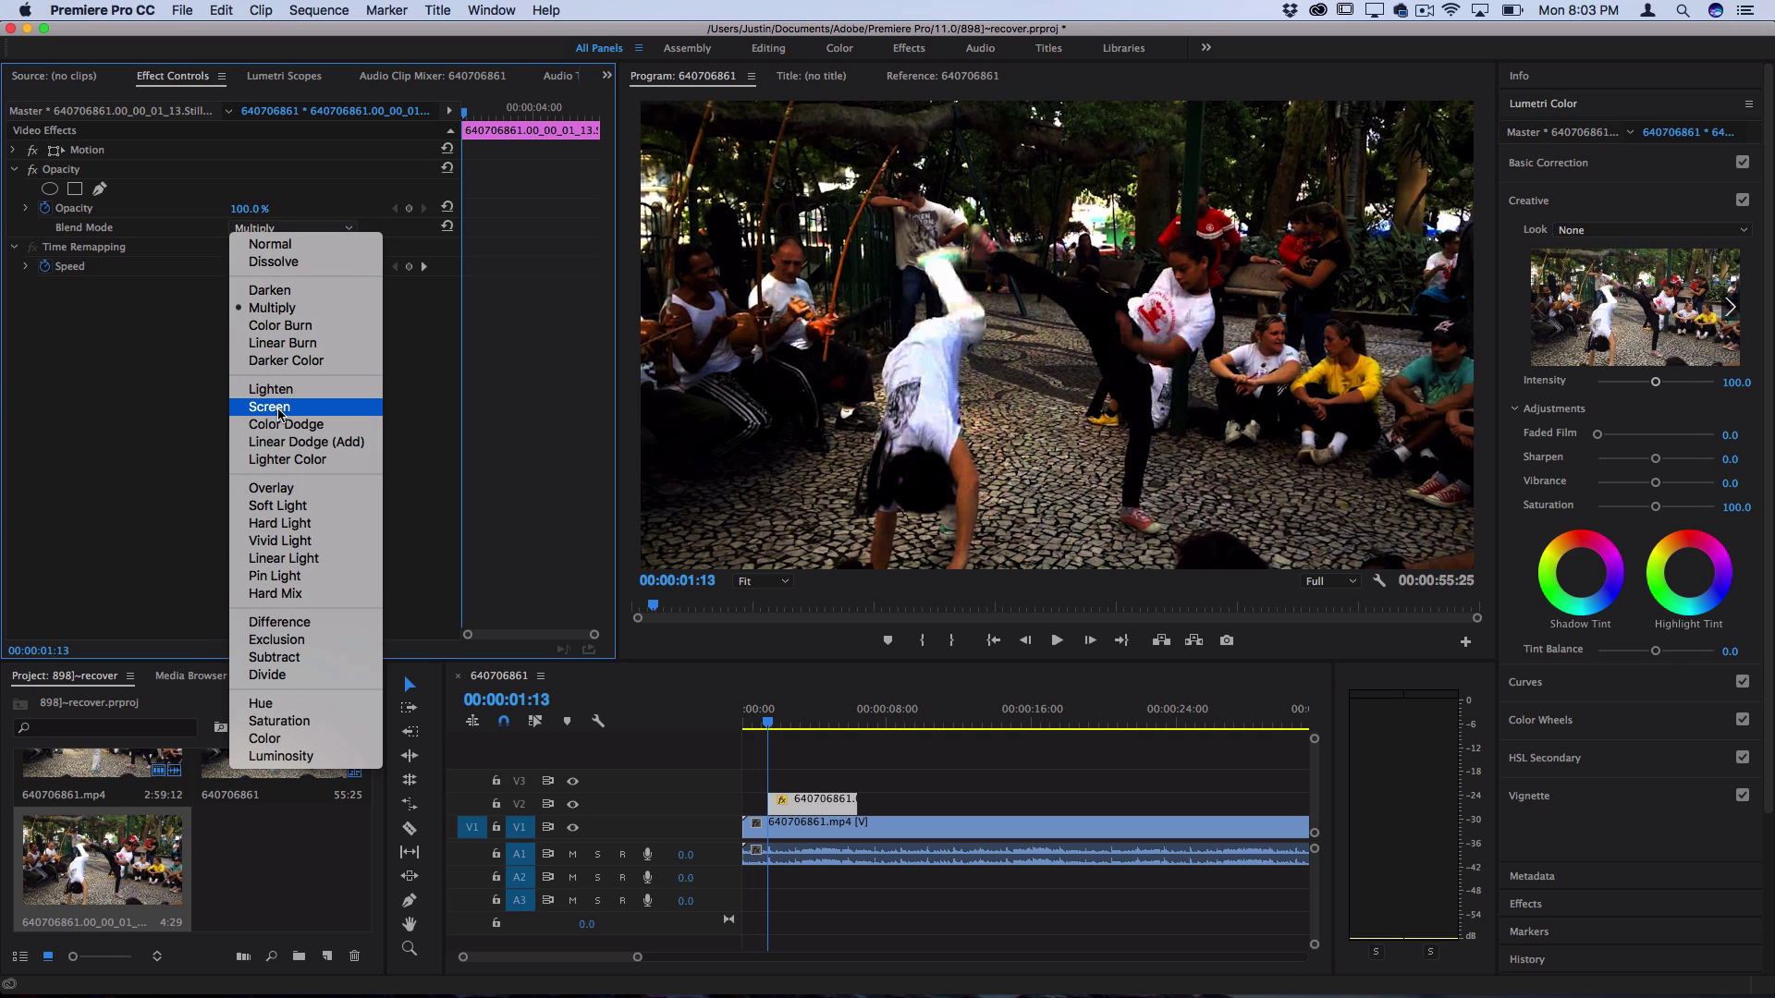
click(299, 407)
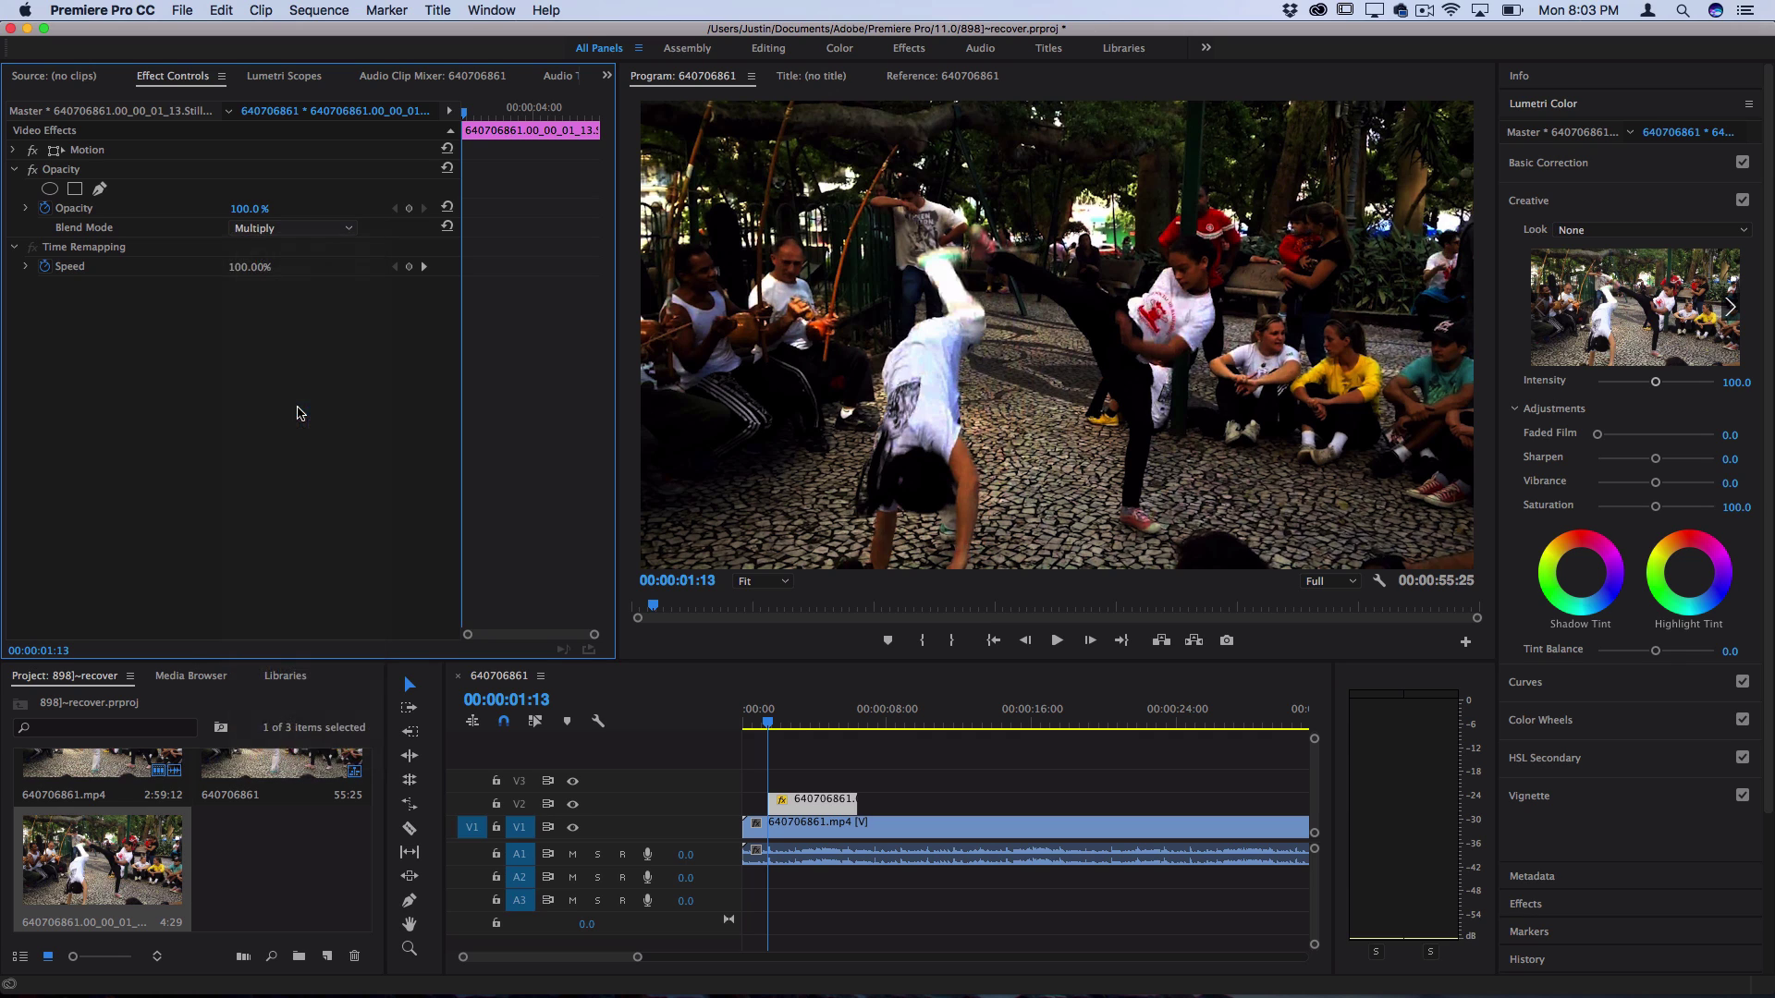
Step: Add the default Cross Dissolve to the still's end and stretch it across the whole still
right_click(852, 798)
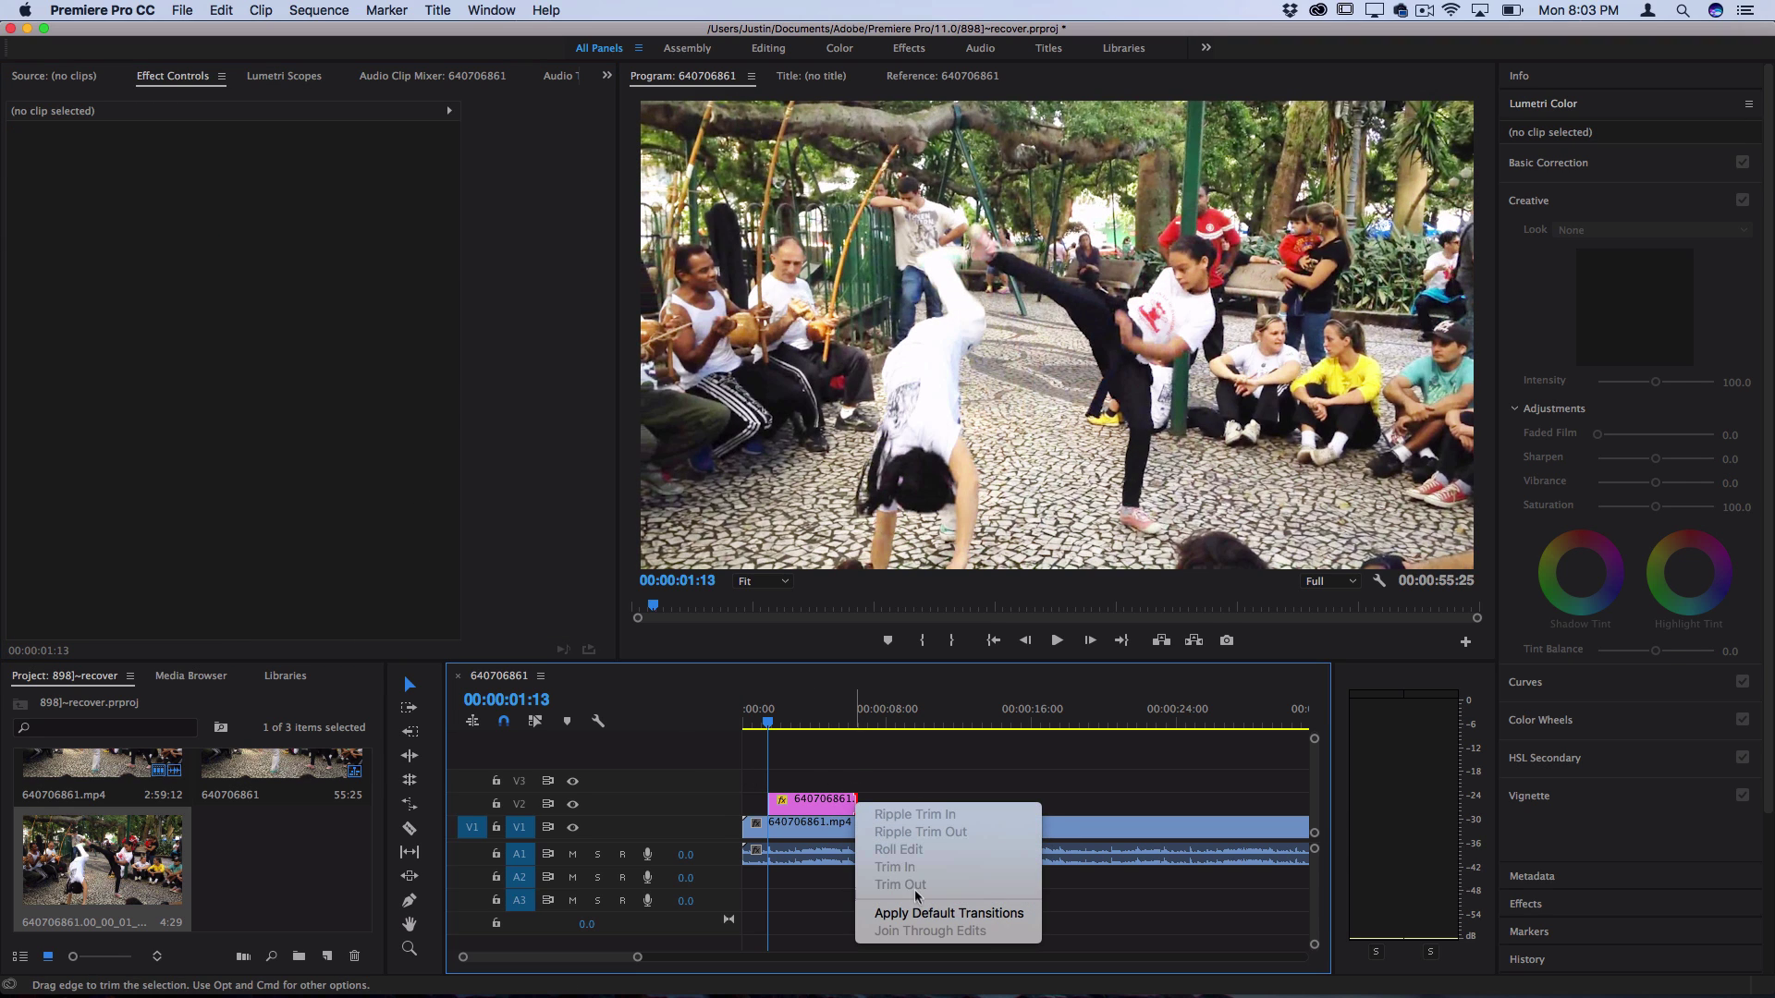
click(916, 914)
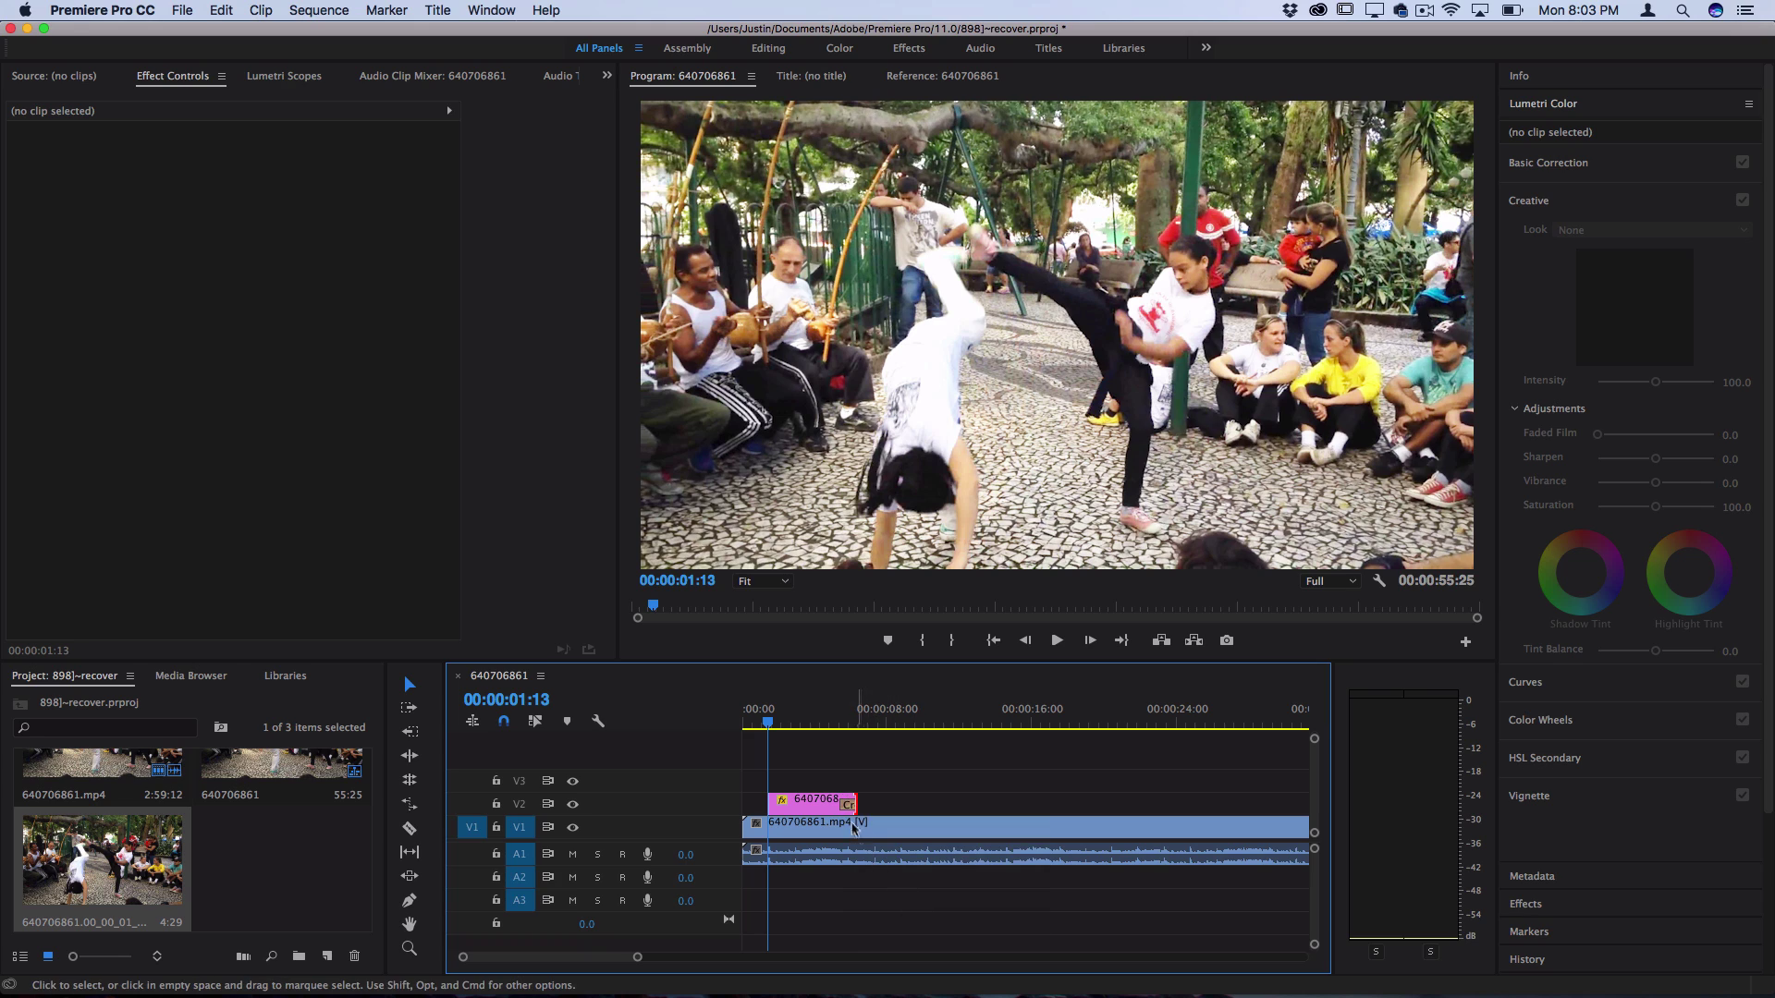
mouse_move(847, 803)
mouse_down()
mouse_move(760, 797)
mouse_move(847, 798)
mouse_move(814, 800)
mouse_up()
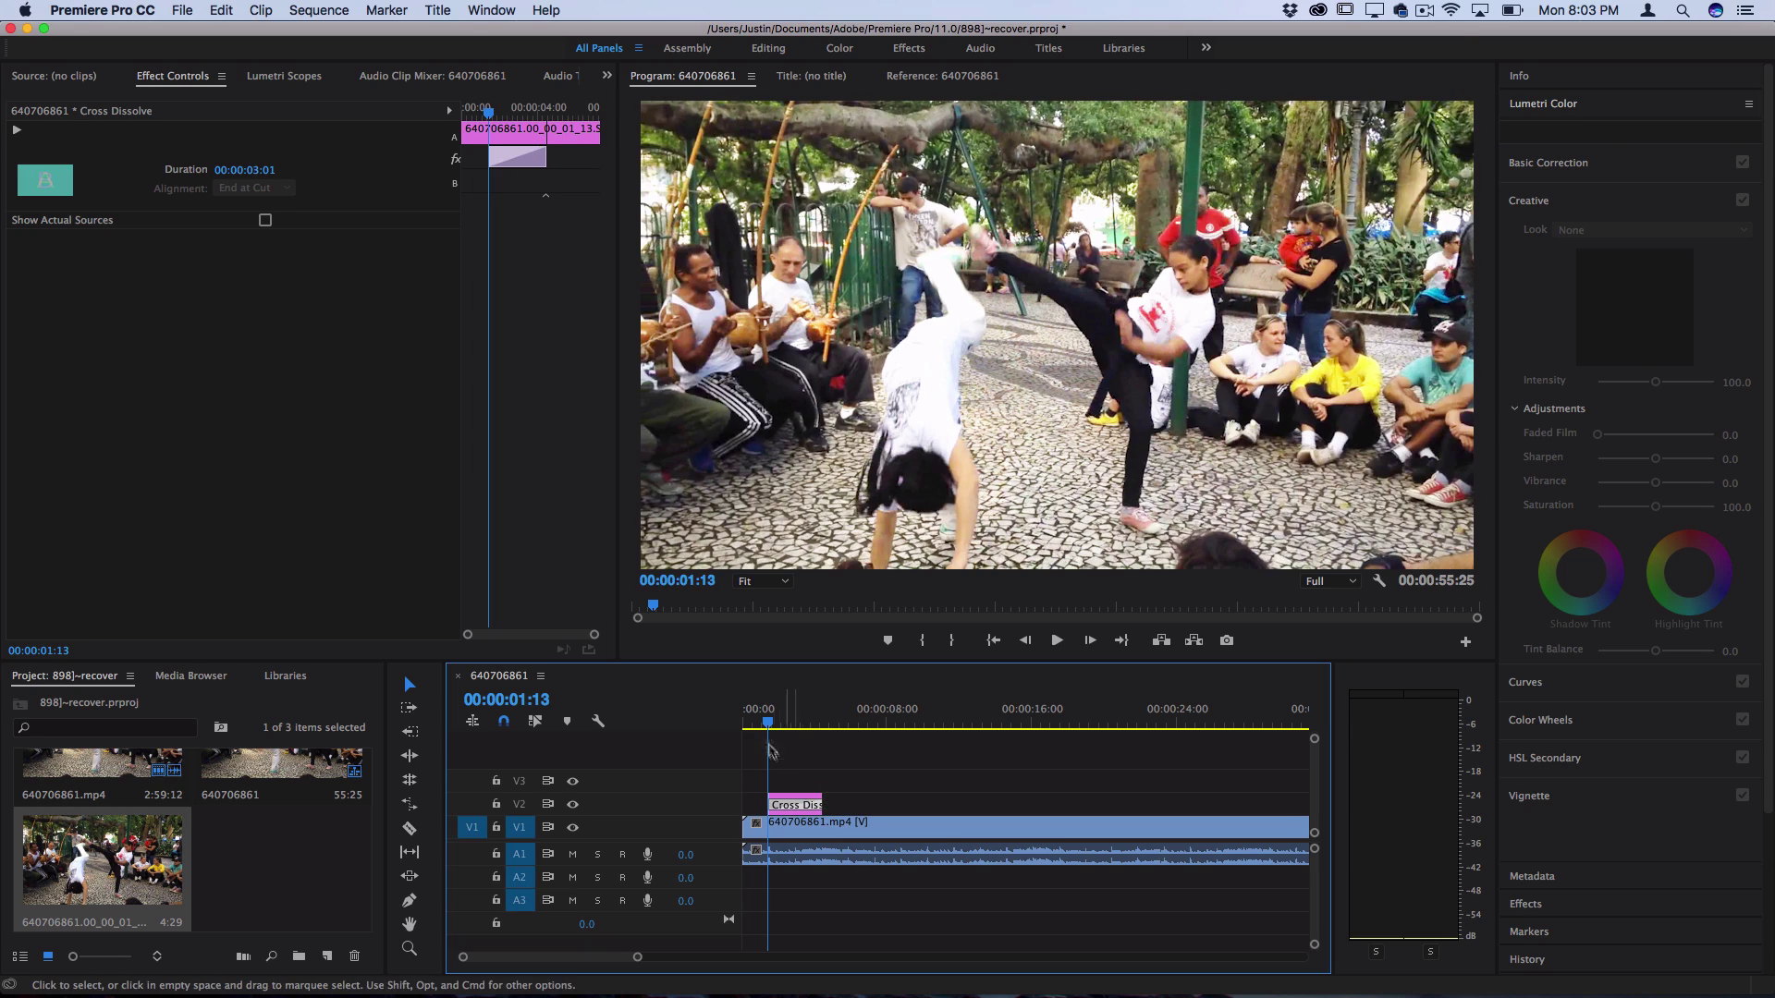
Step: Play back the ghost flash and stop at 00:00:04:14
click(785, 827)
key(space)
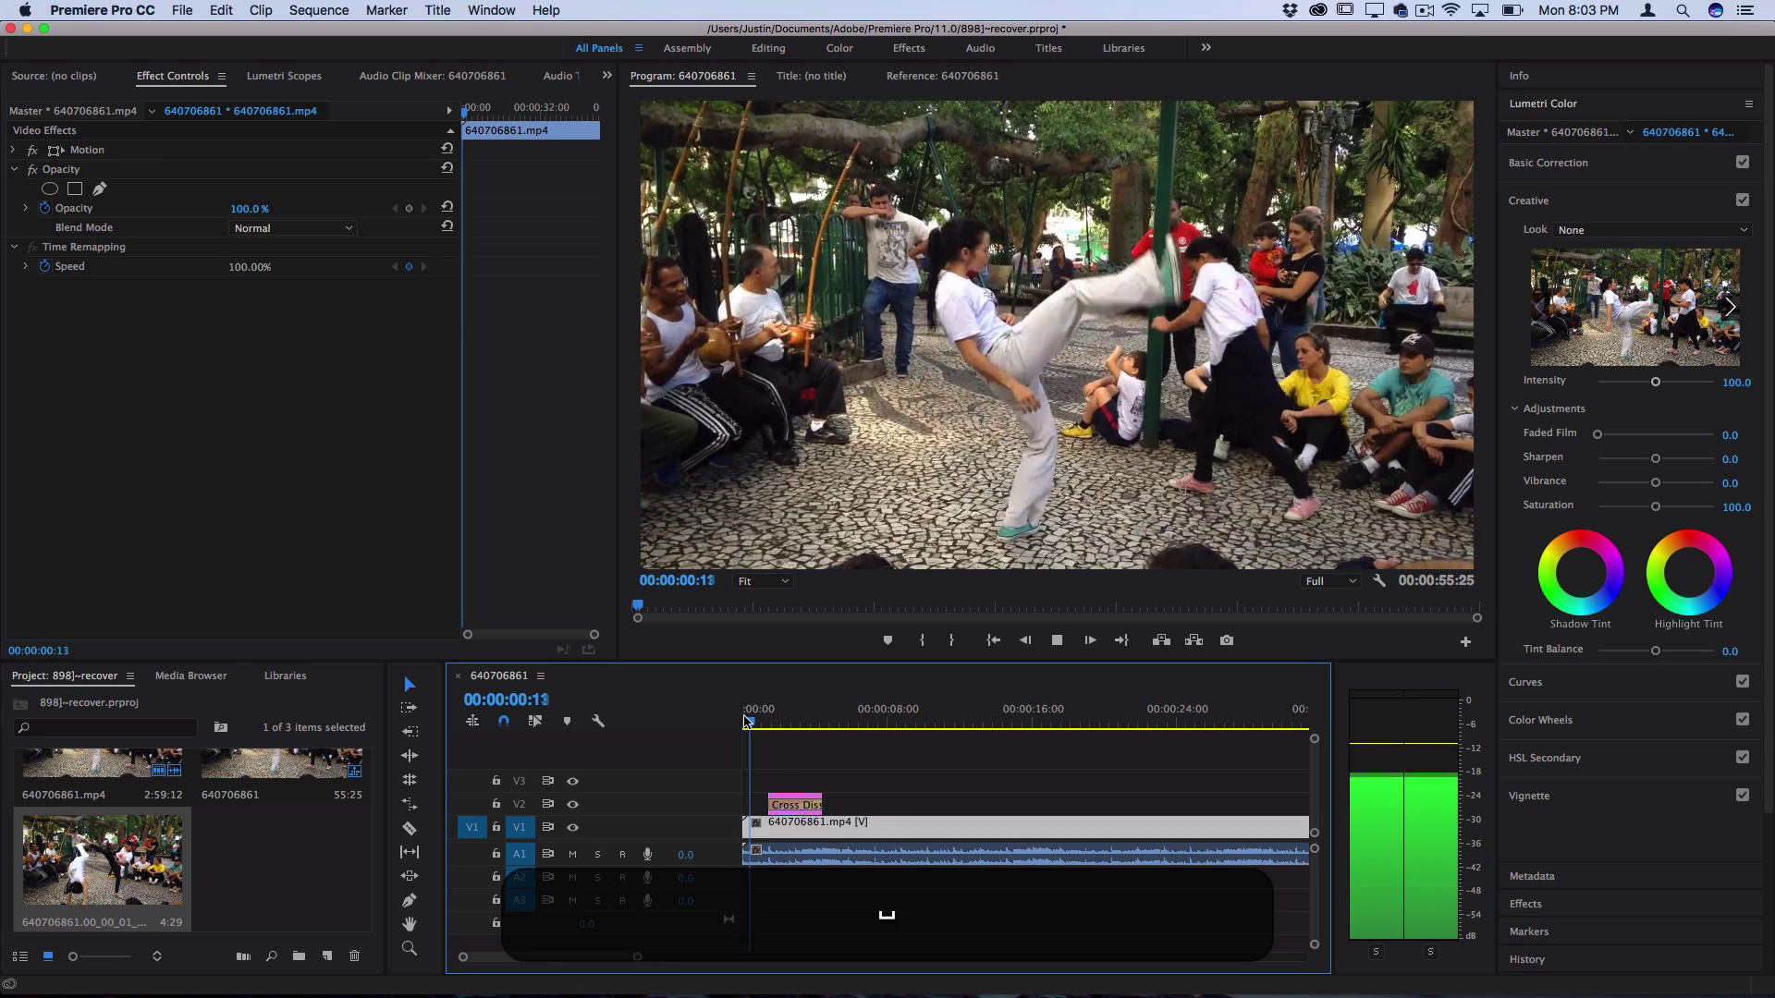
click(747, 721)
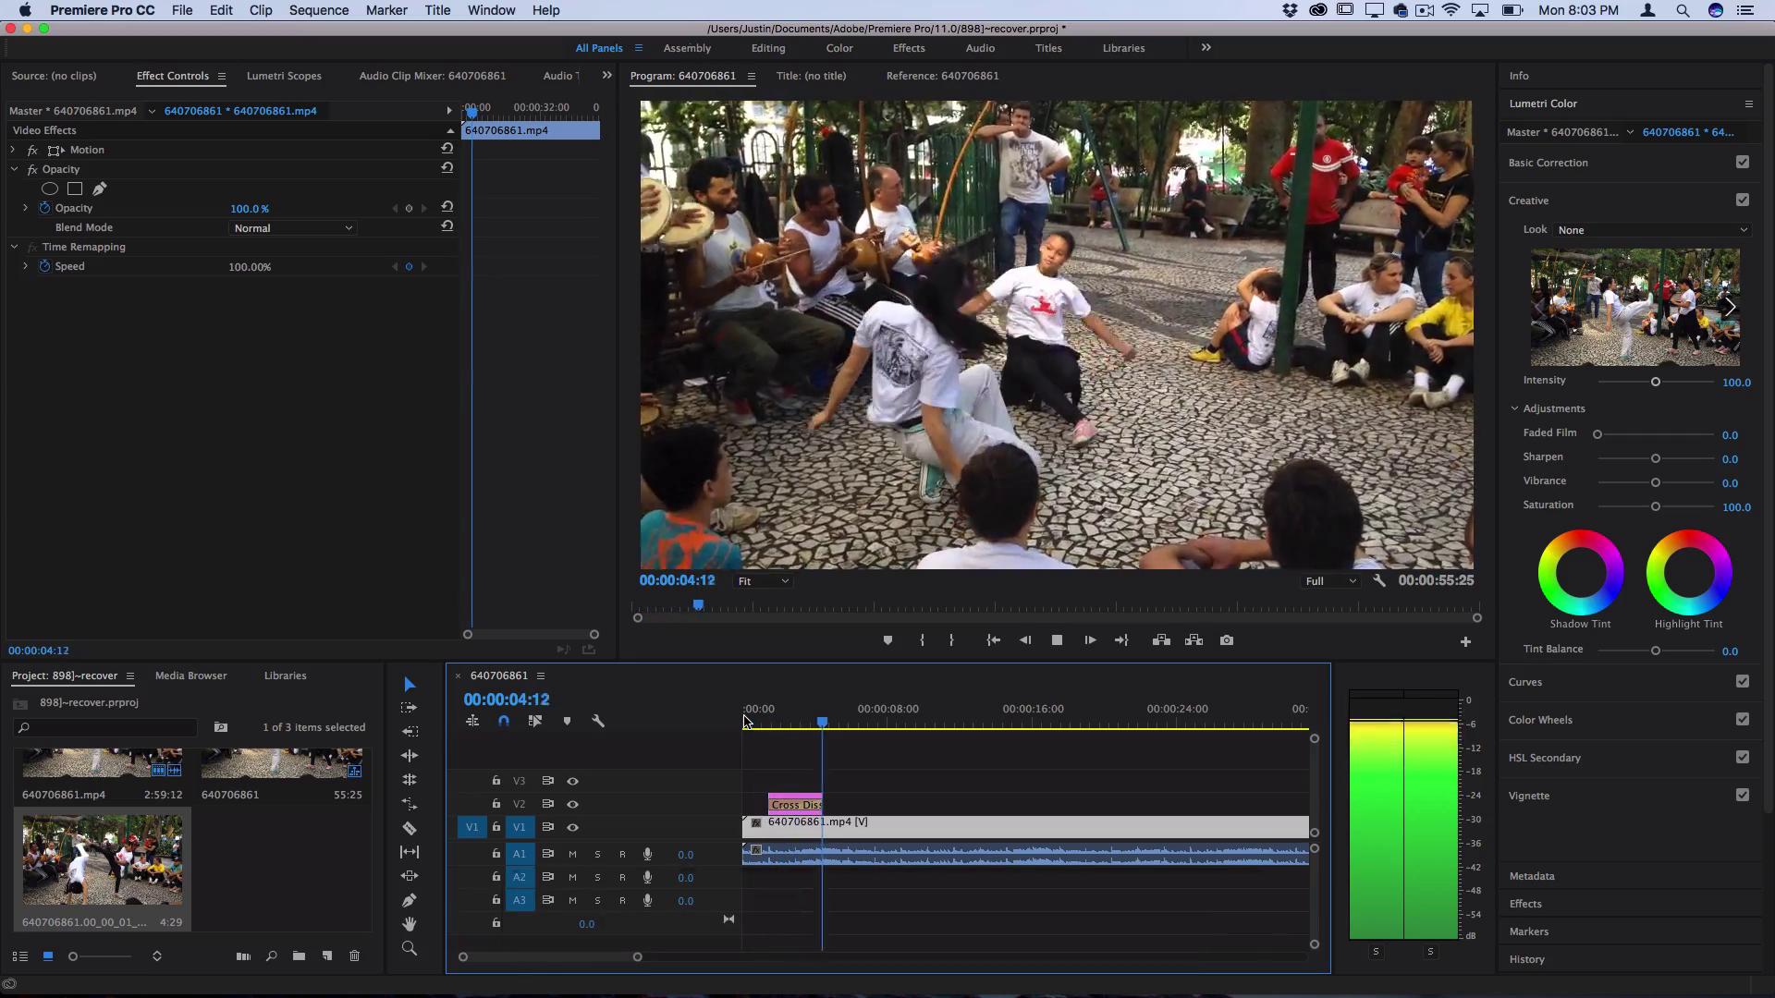
key(space)
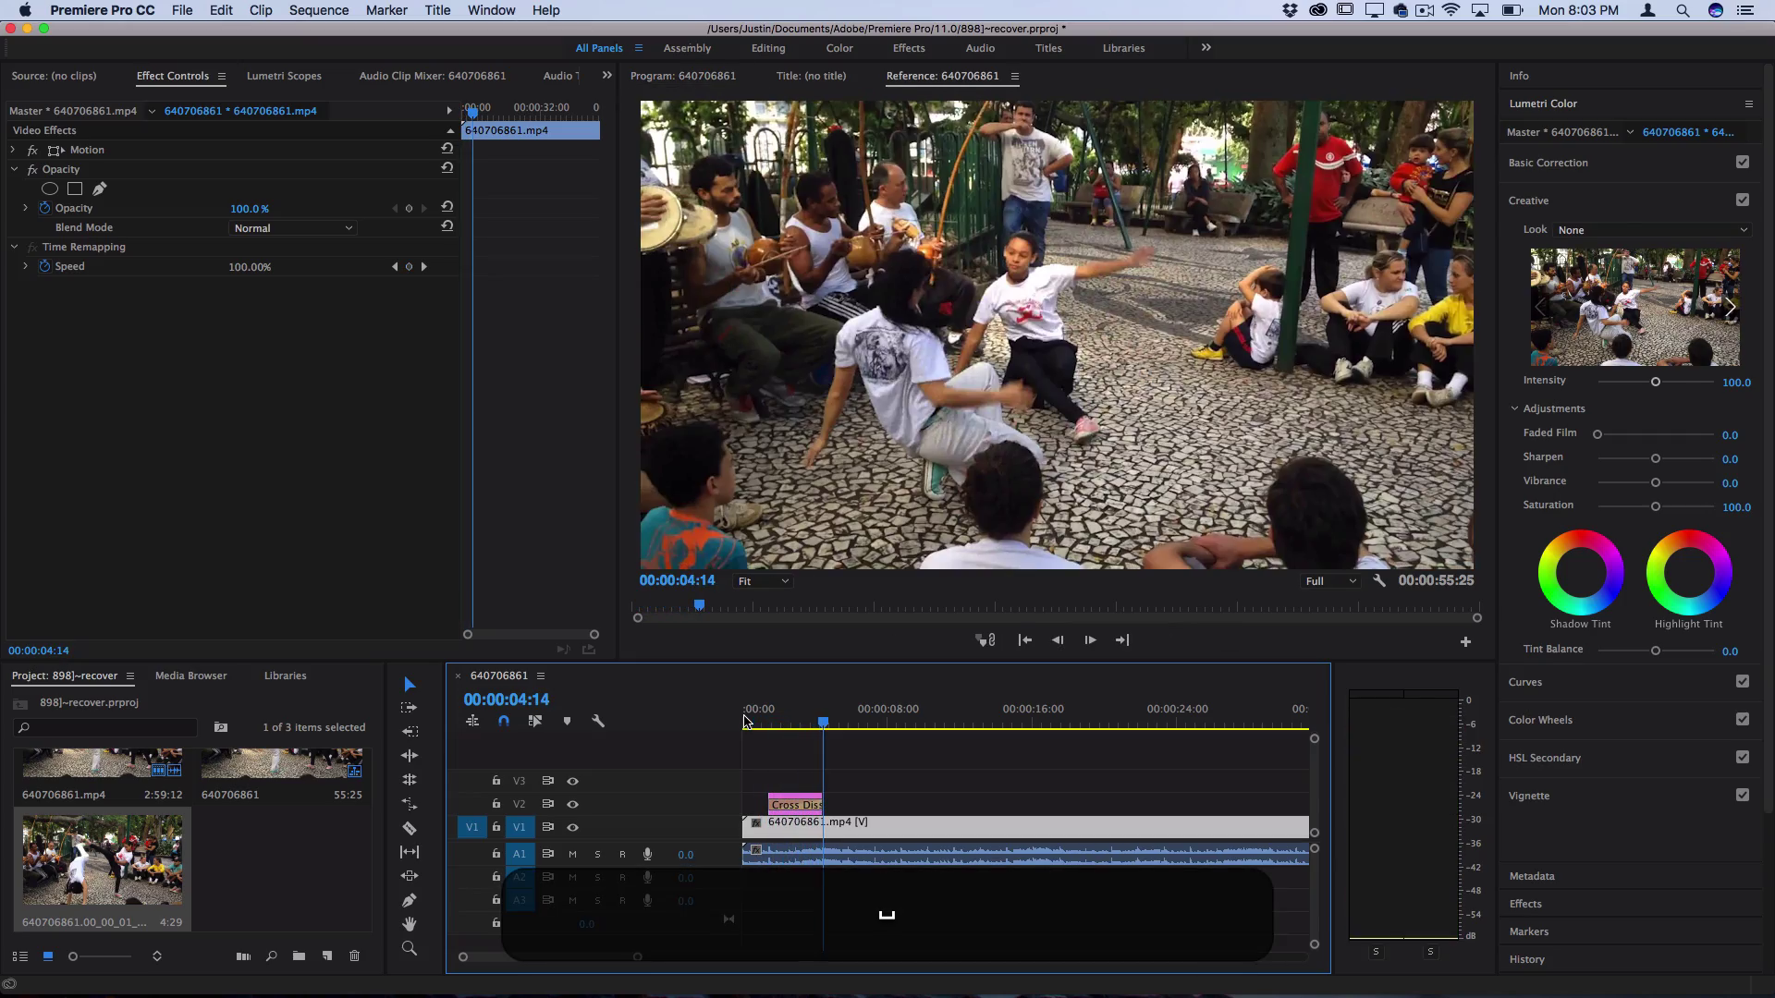
Step: Move to the next beat near 00:00:05:23 and zoom in on the V1 clip
click(847, 724)
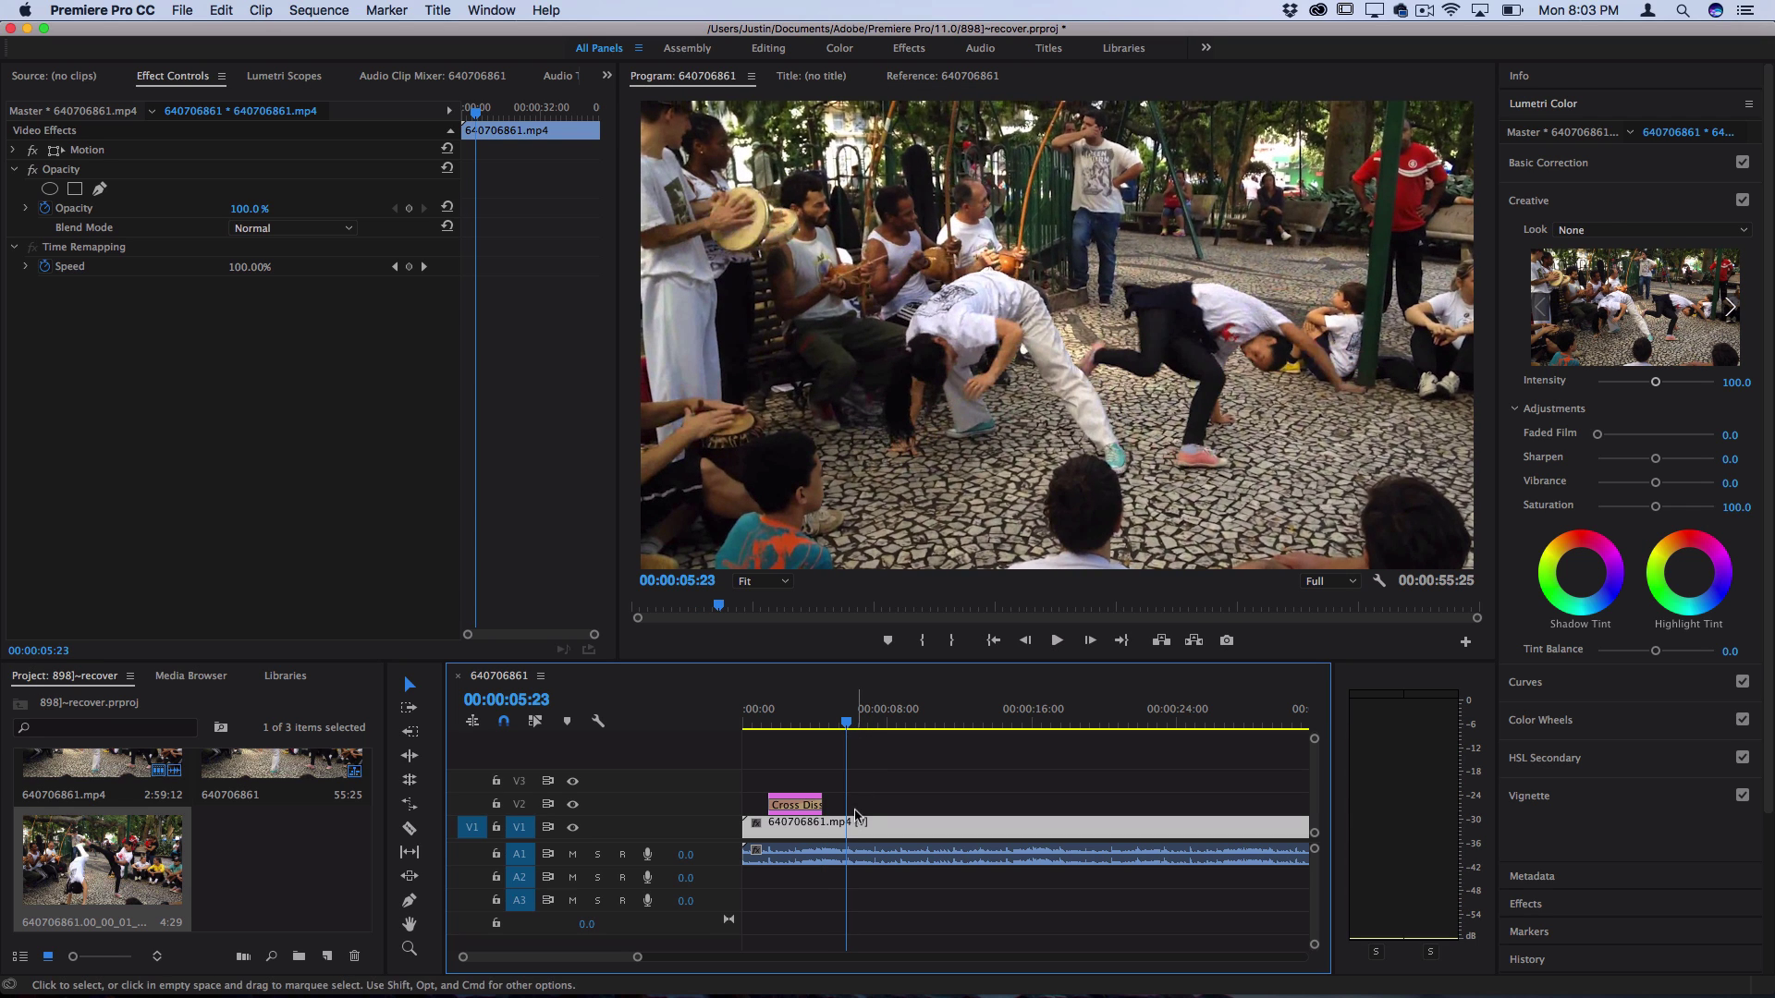
key(=)
key(=)
key(=)
key(=)
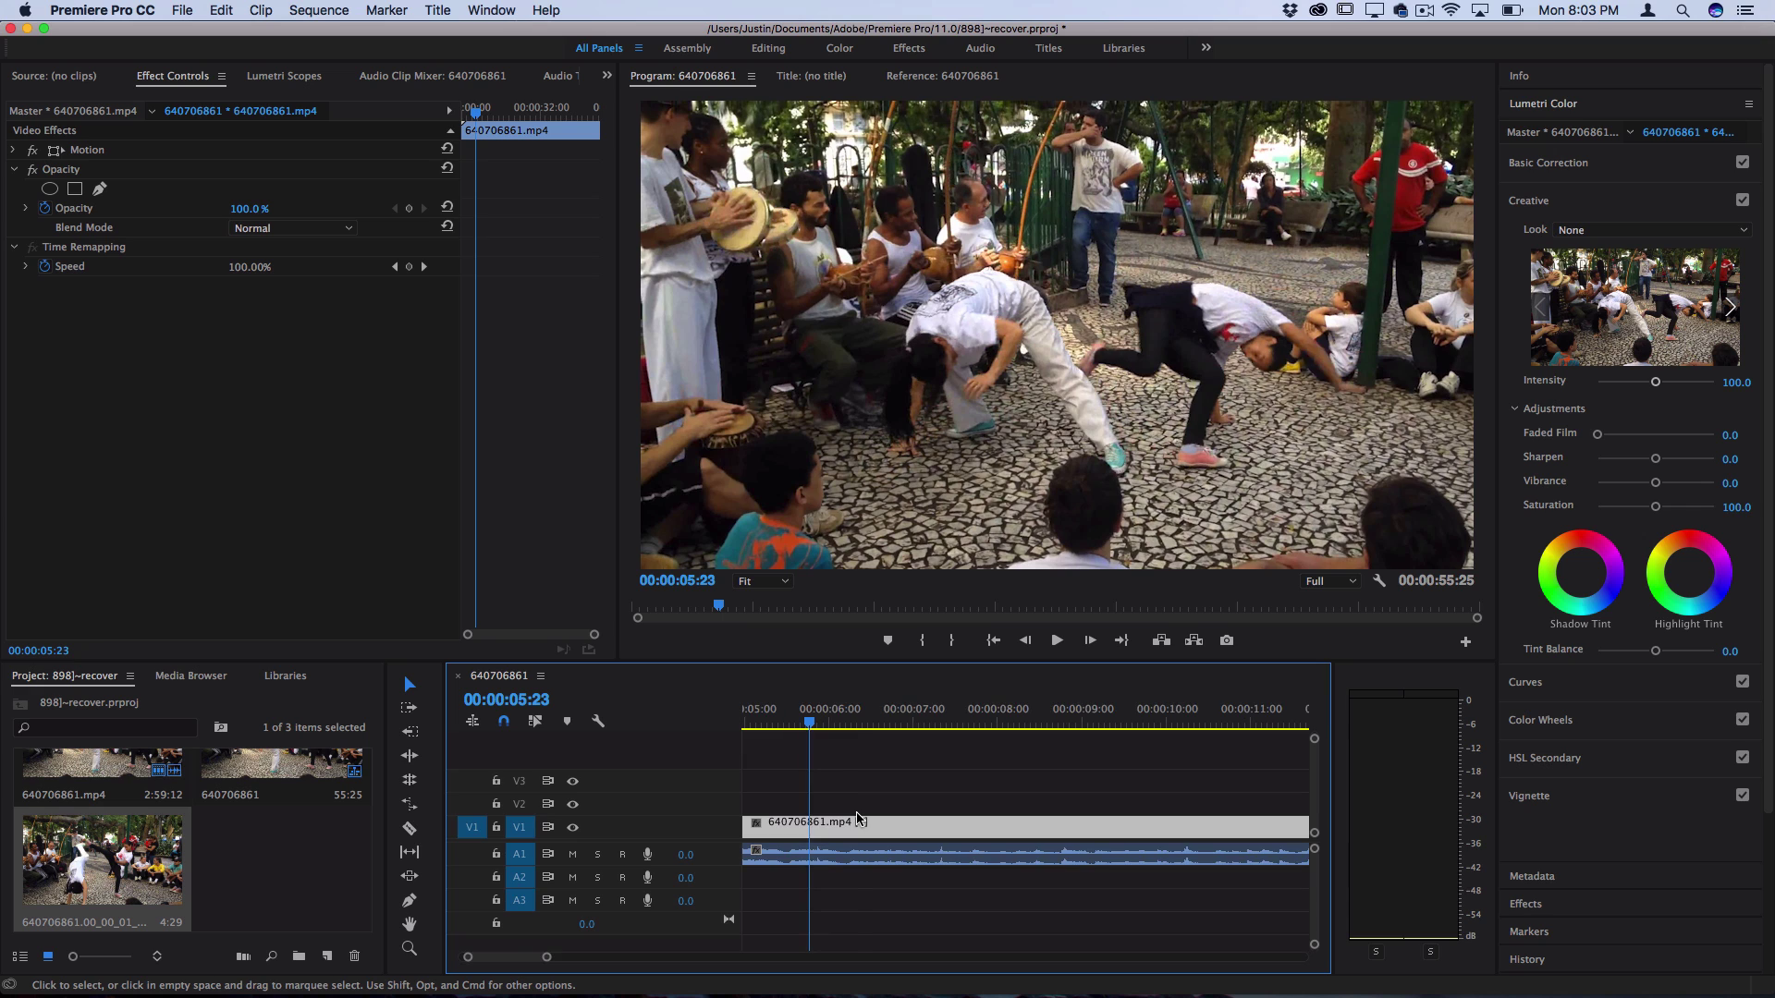
click(858, 819)
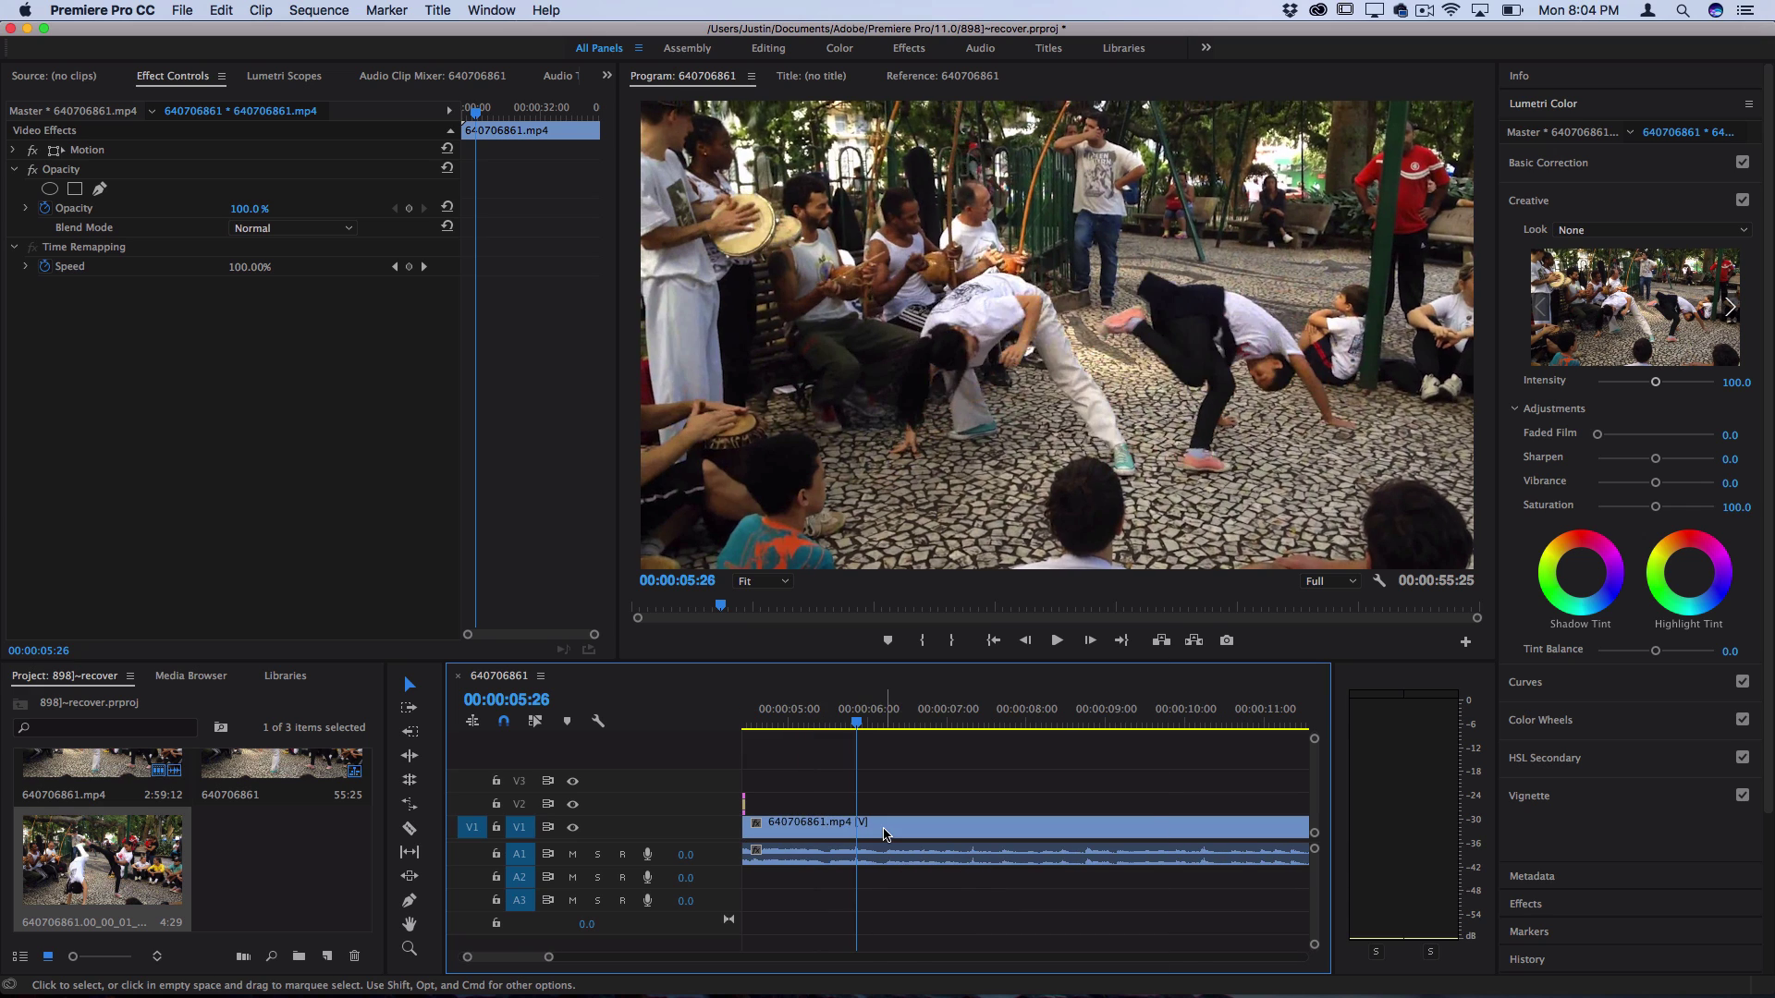
Step: Insert a frame-hold segment at 00:00:05:26 and move it up onto V2
right_click(884, 821)
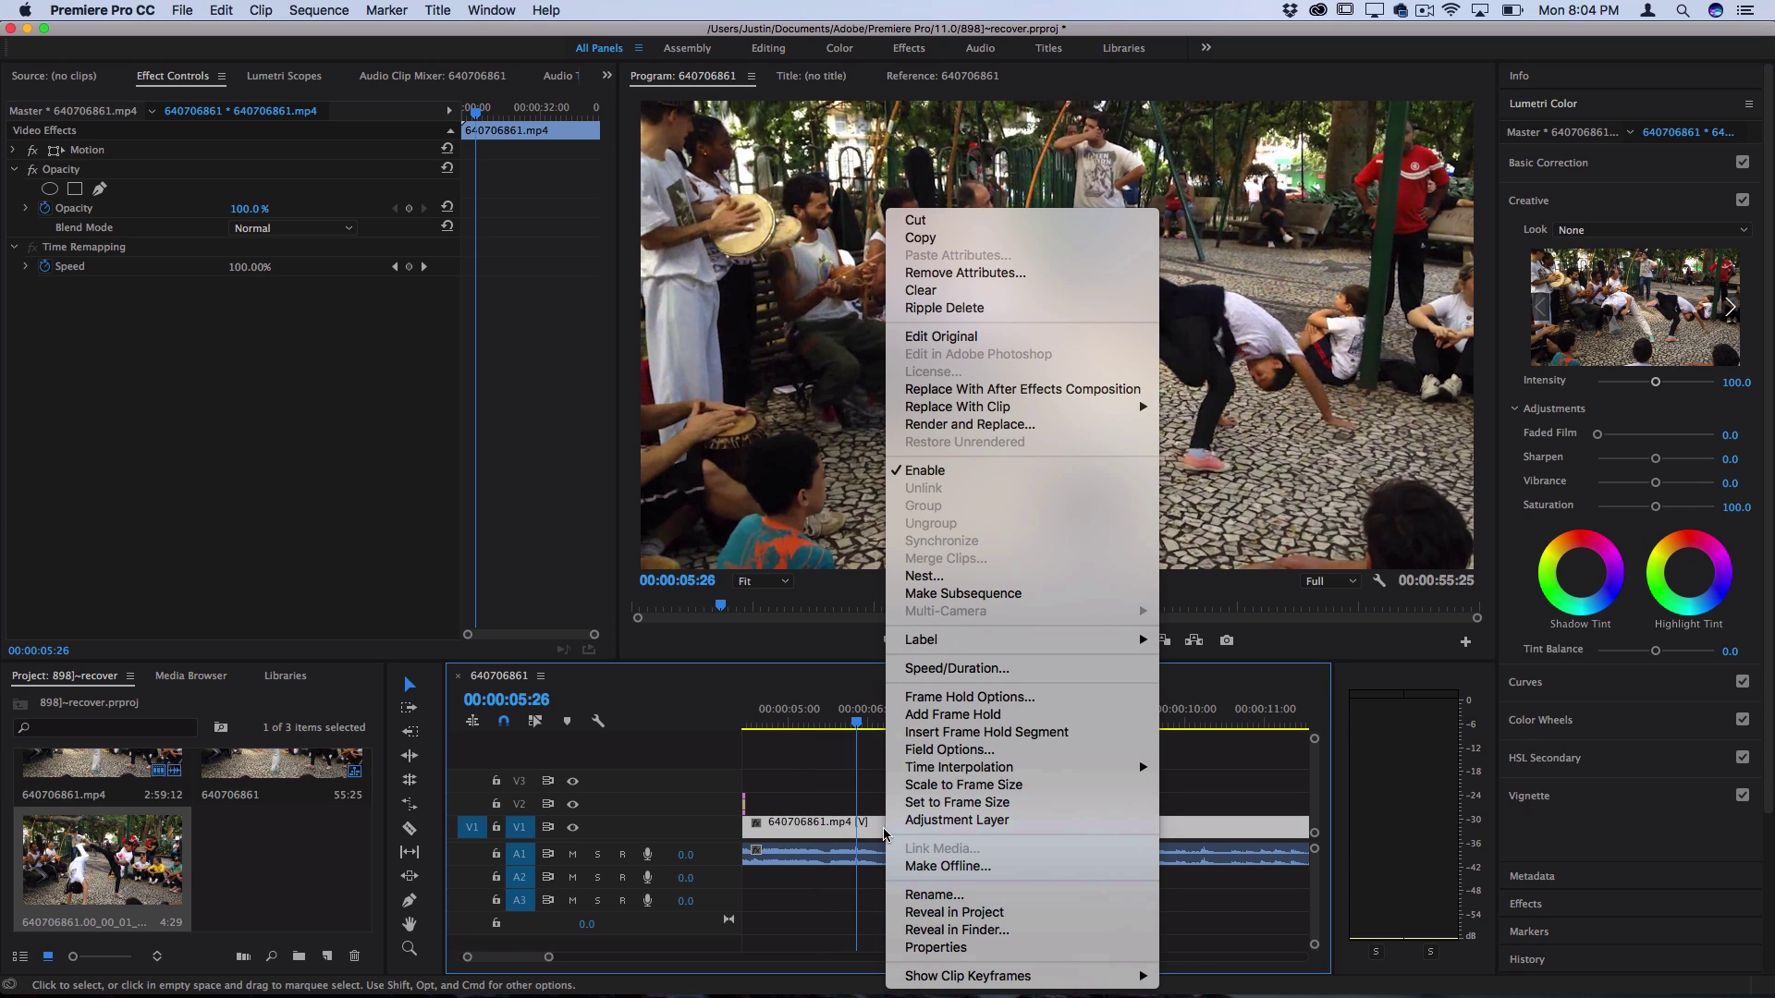
click(972, 733)
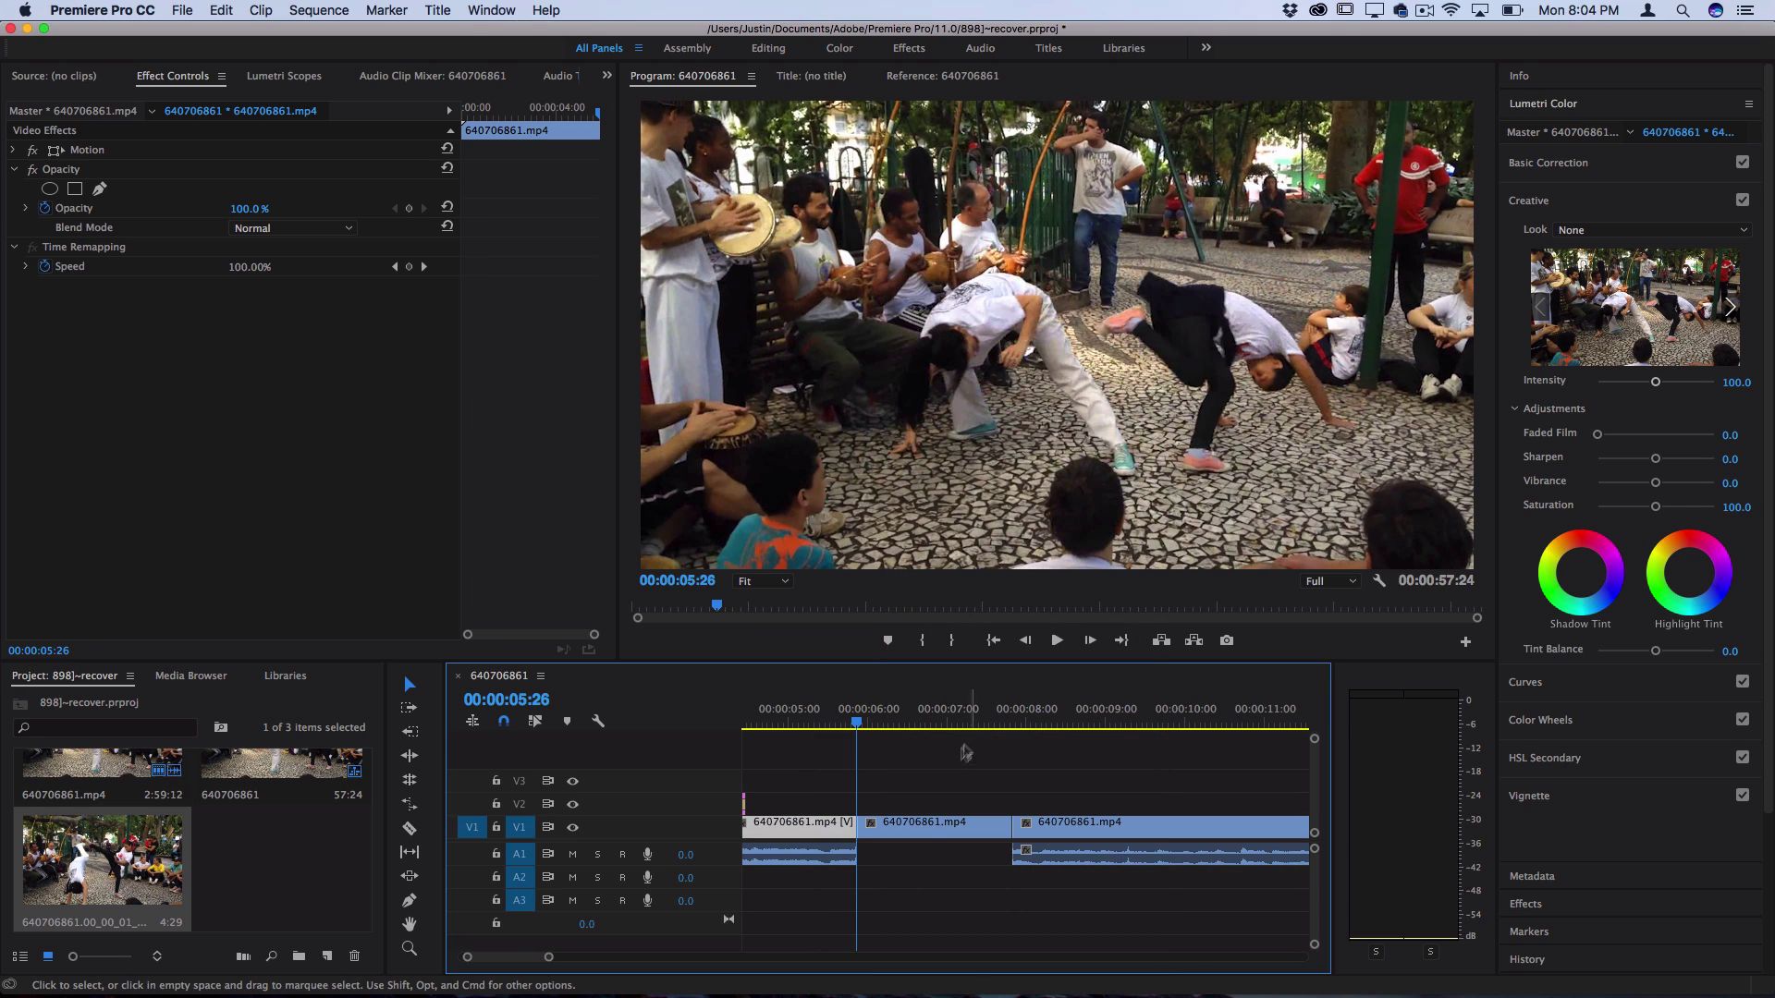
key(minus)
key(minus)
key(minus)
key(minus)
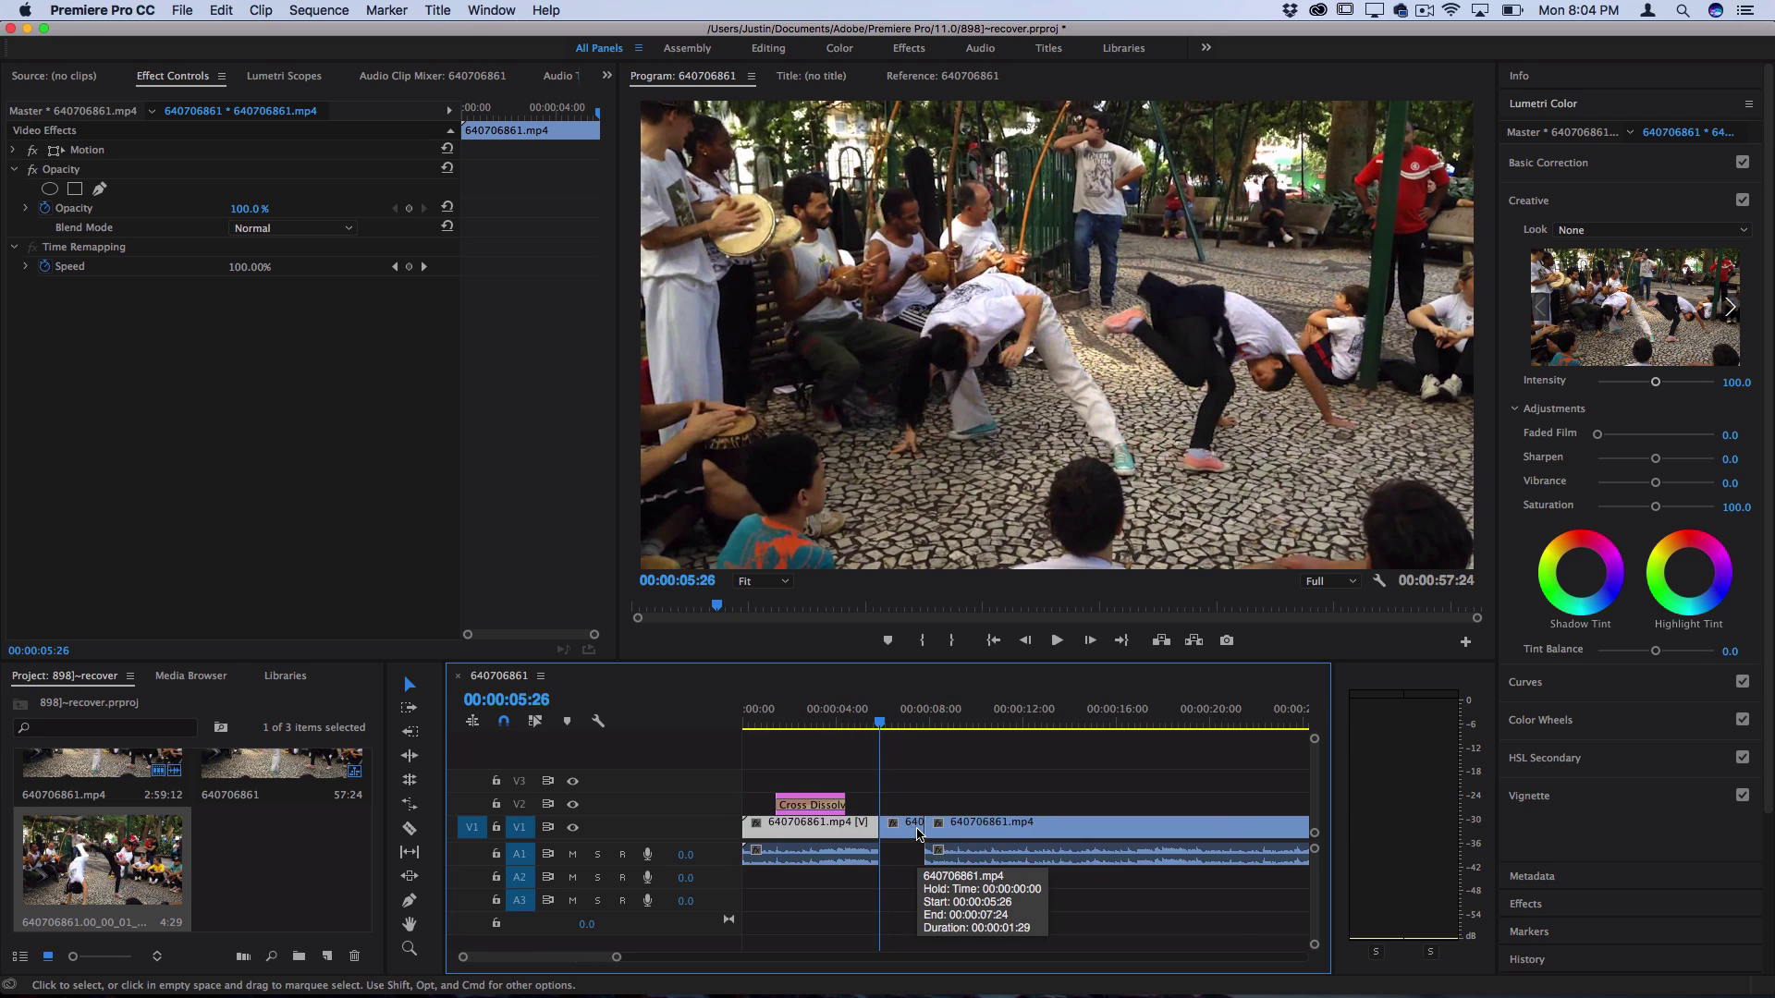
drag(903, 829, 904, 802)
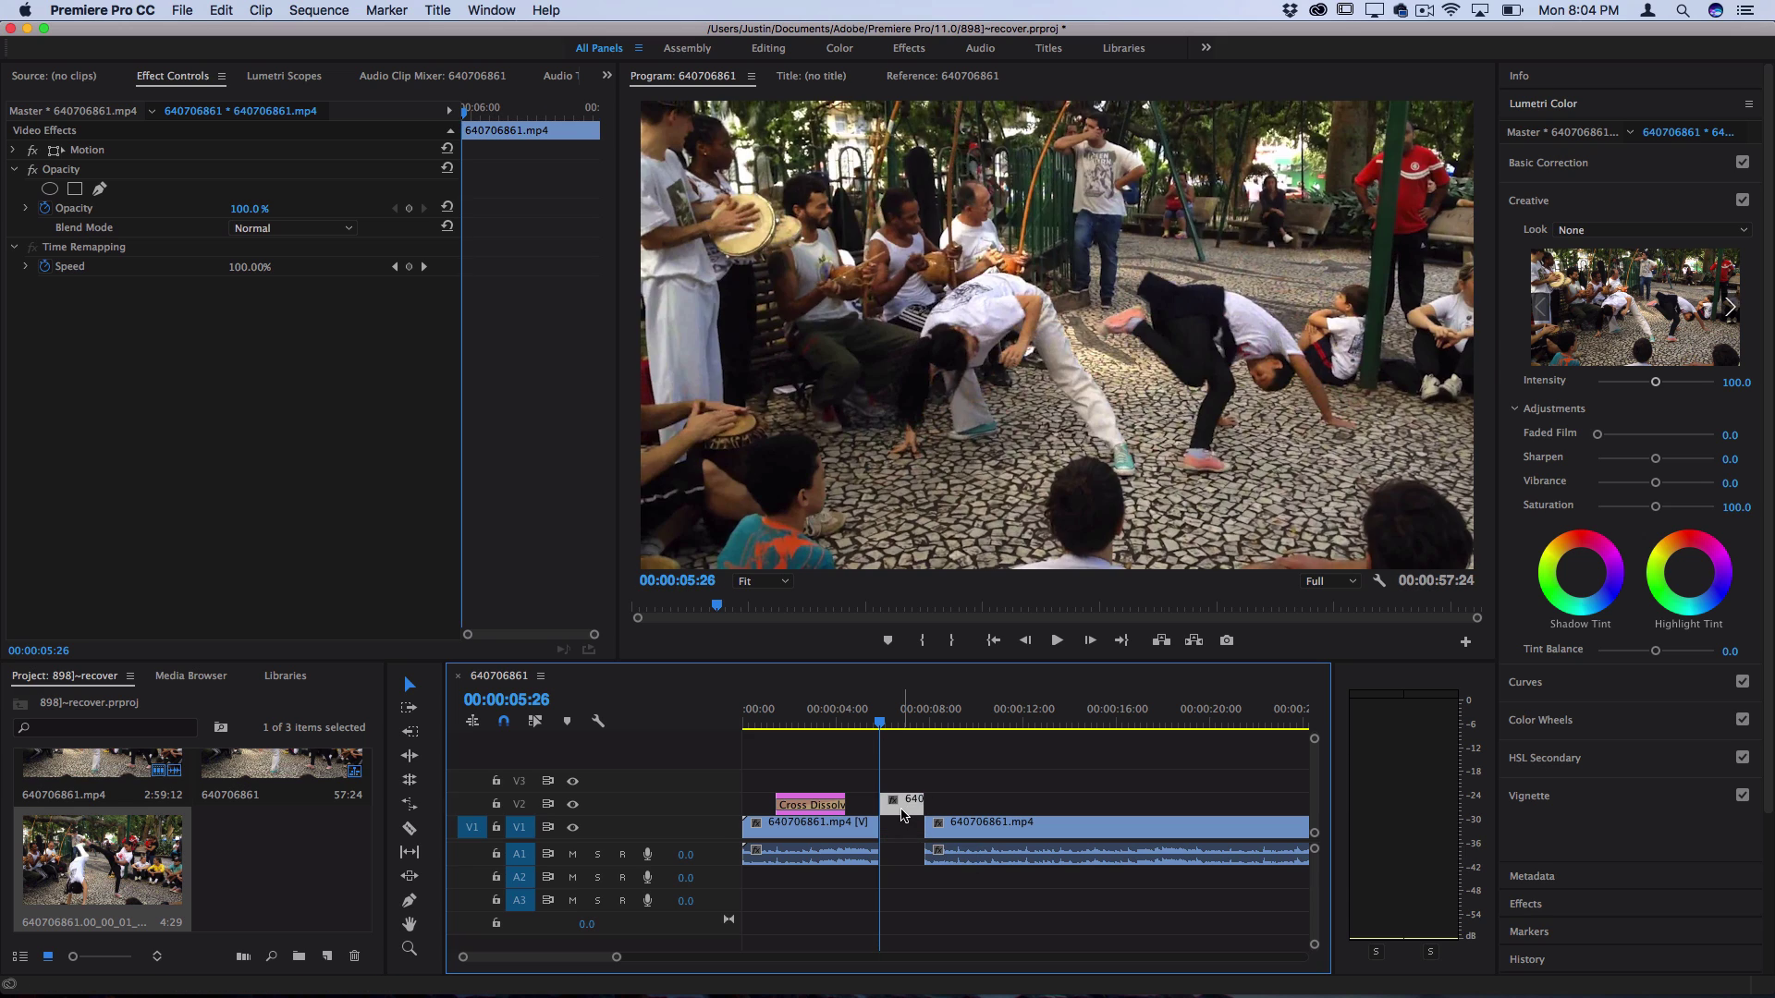
Step: Ripple delete the gap left on V1
click(903, 881)
right_click(903, 829)
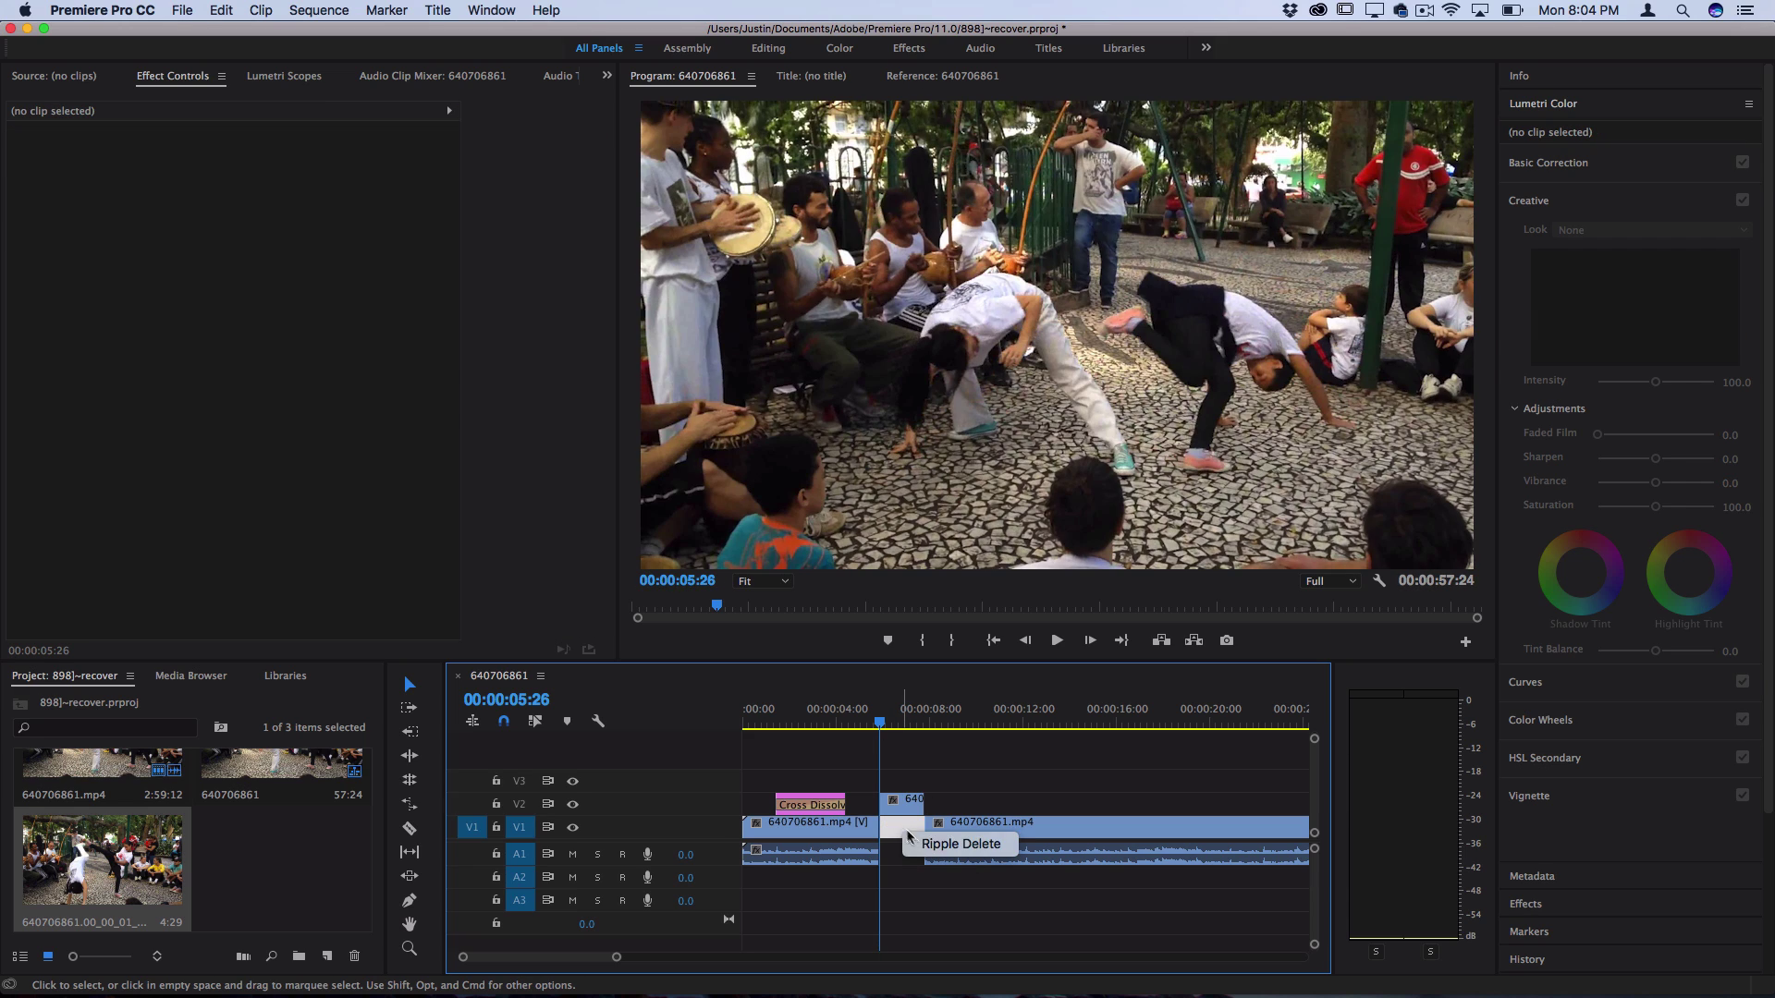
click(920, 843)
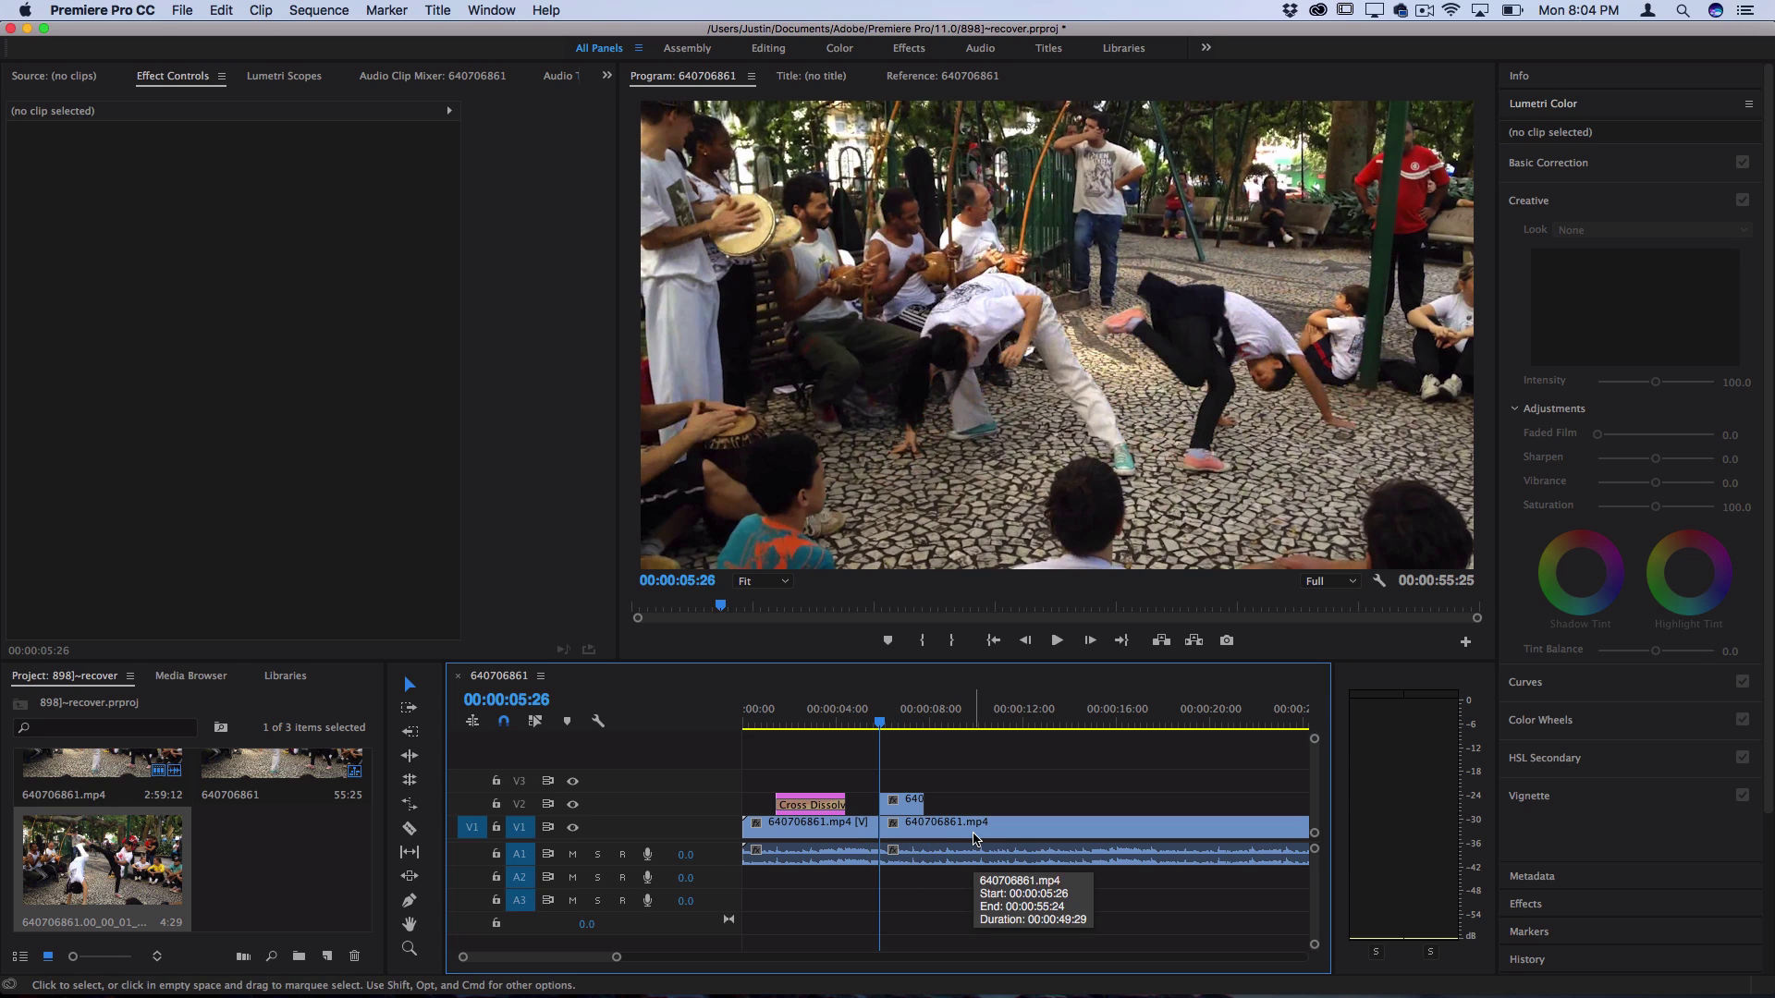
Step: Set the V2 frame-hold's blend mode to Screen
click(911, 800)
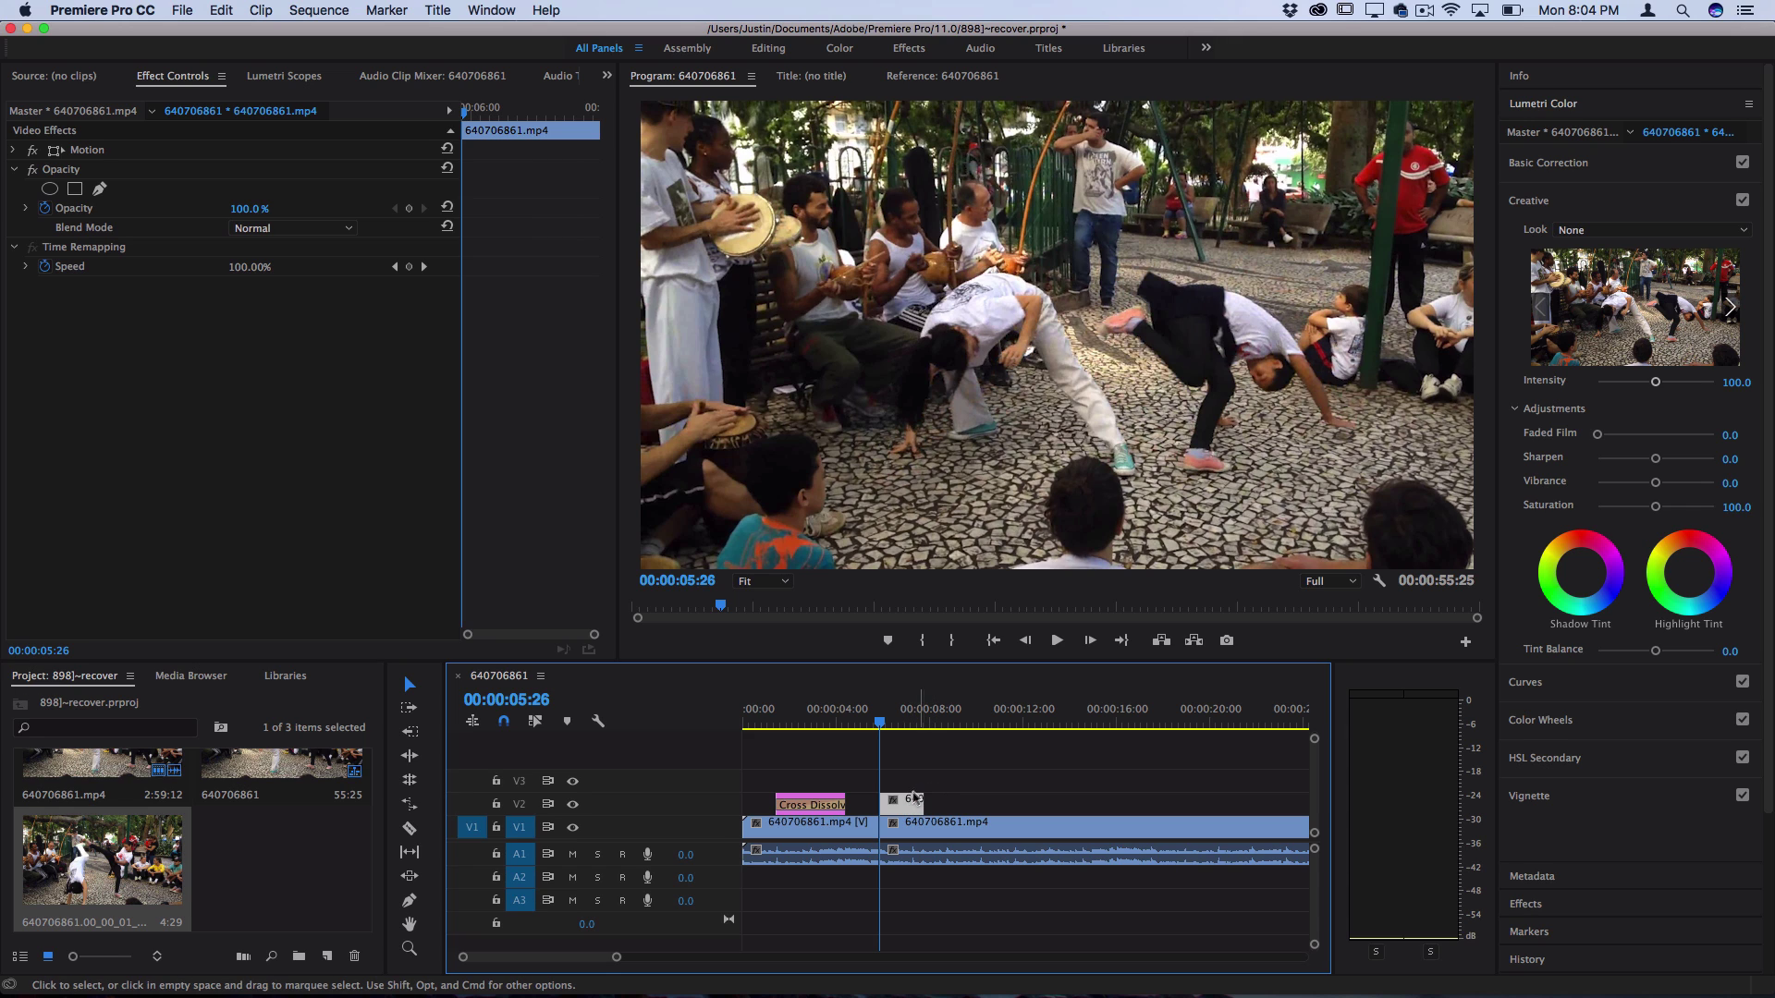
click(288, 228)
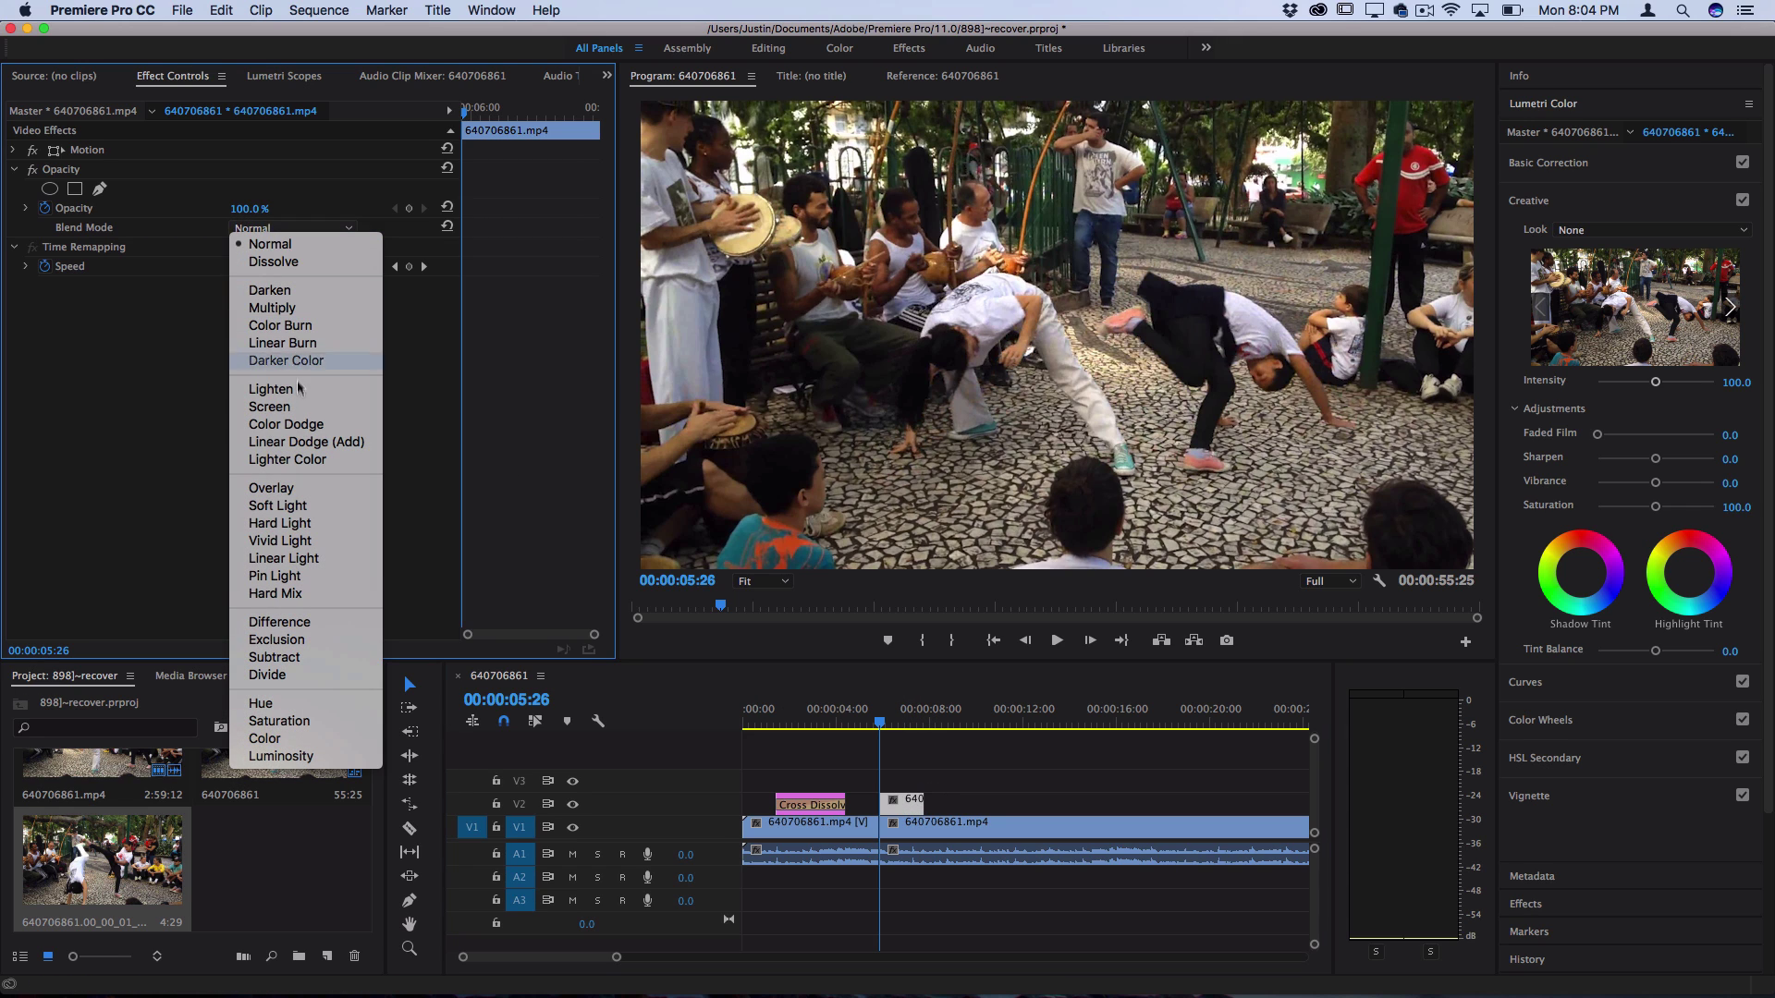
click(270, 407)
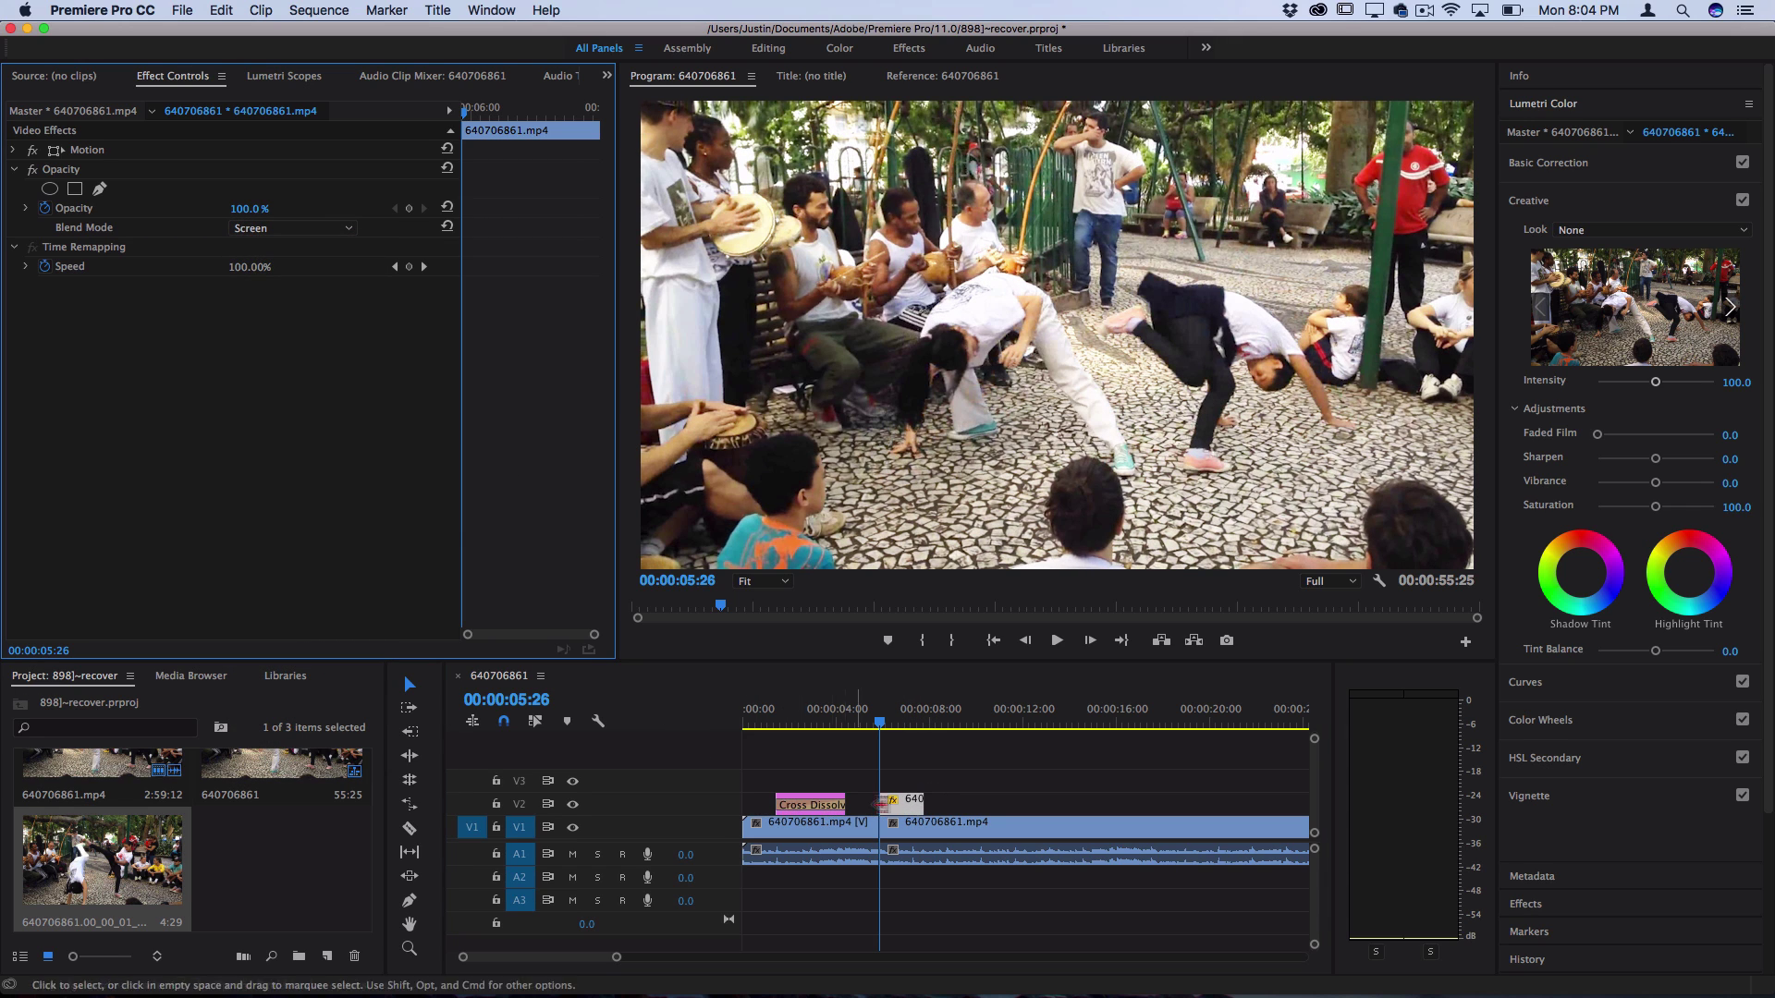
Step: Add the default Cross Dissolve to the frame-hold and play back the ghost flash
right_click(916, 806)
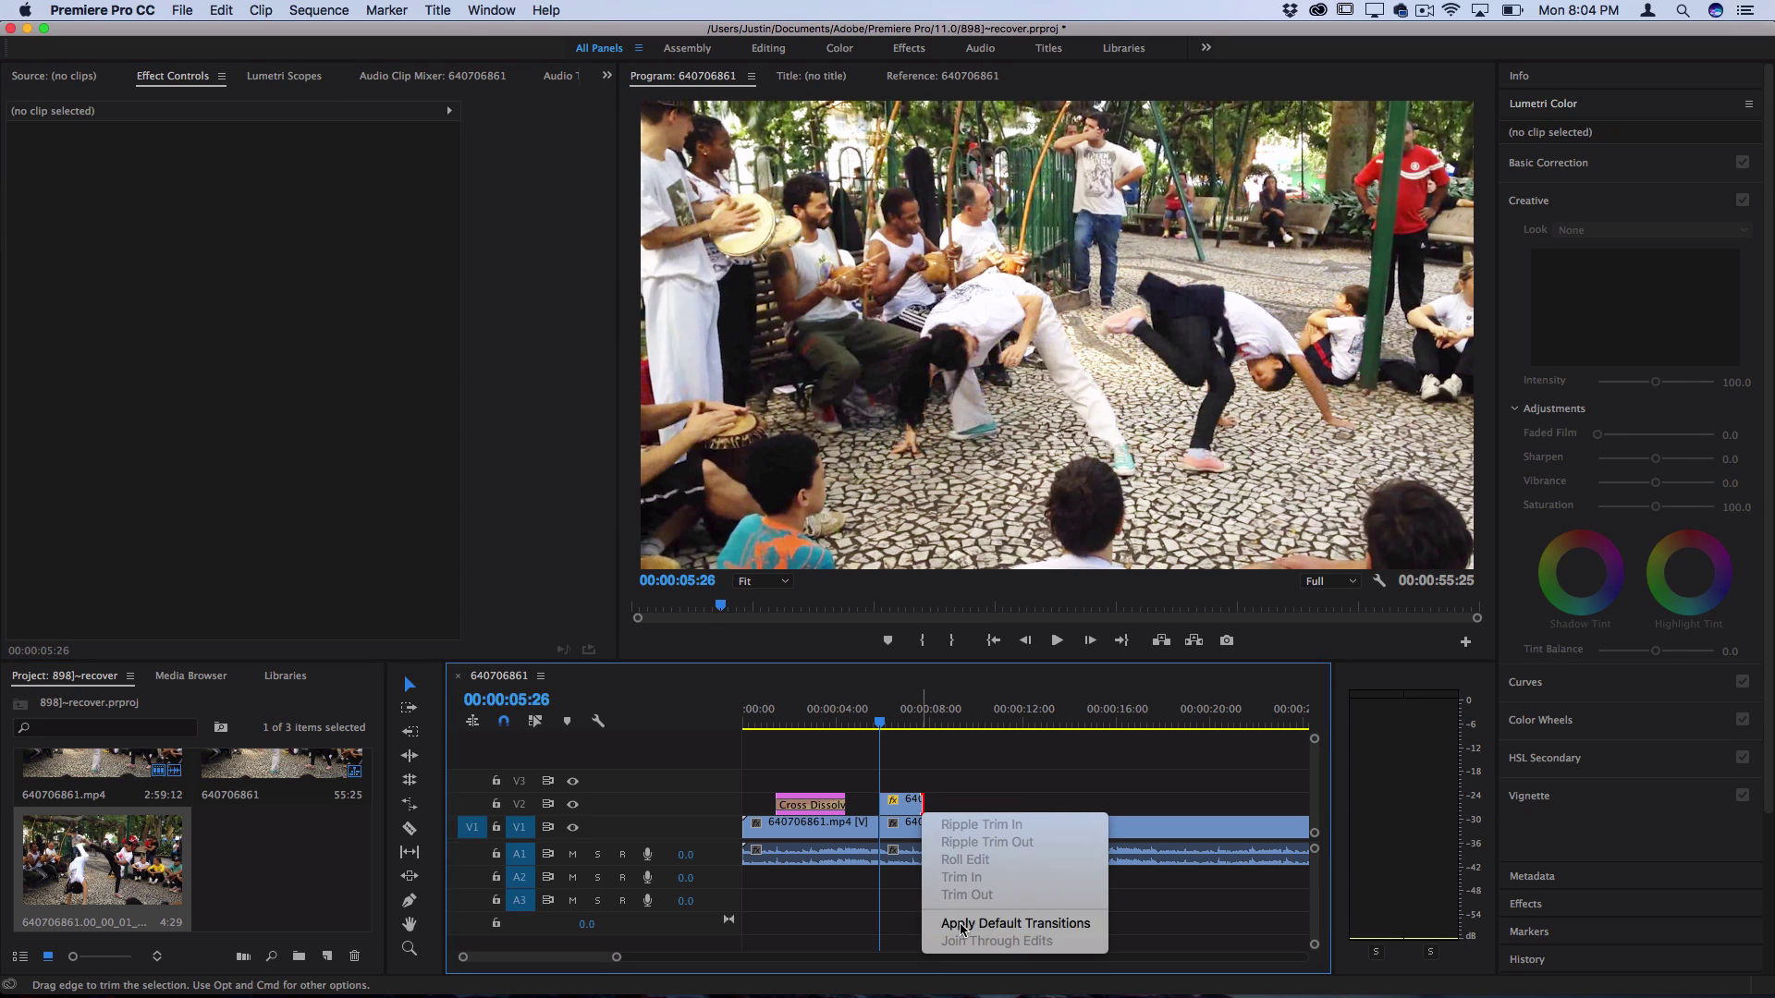
click(961, 918)
click(913, 805)
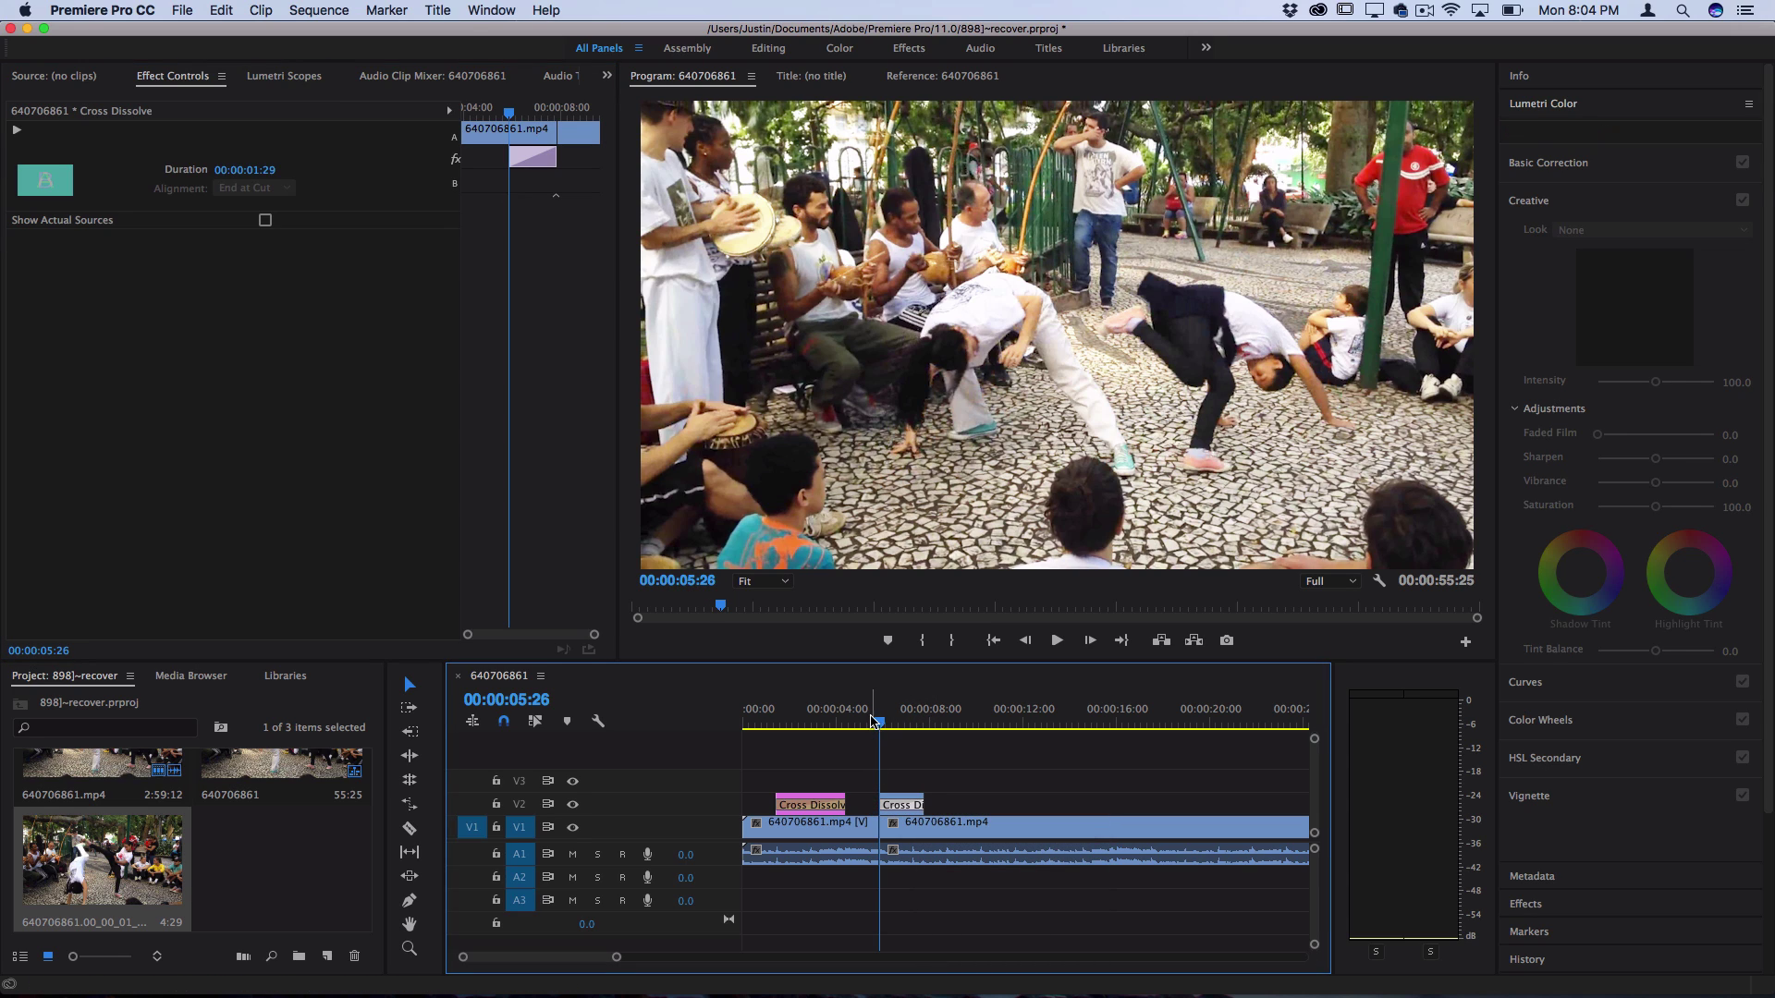
key(space)
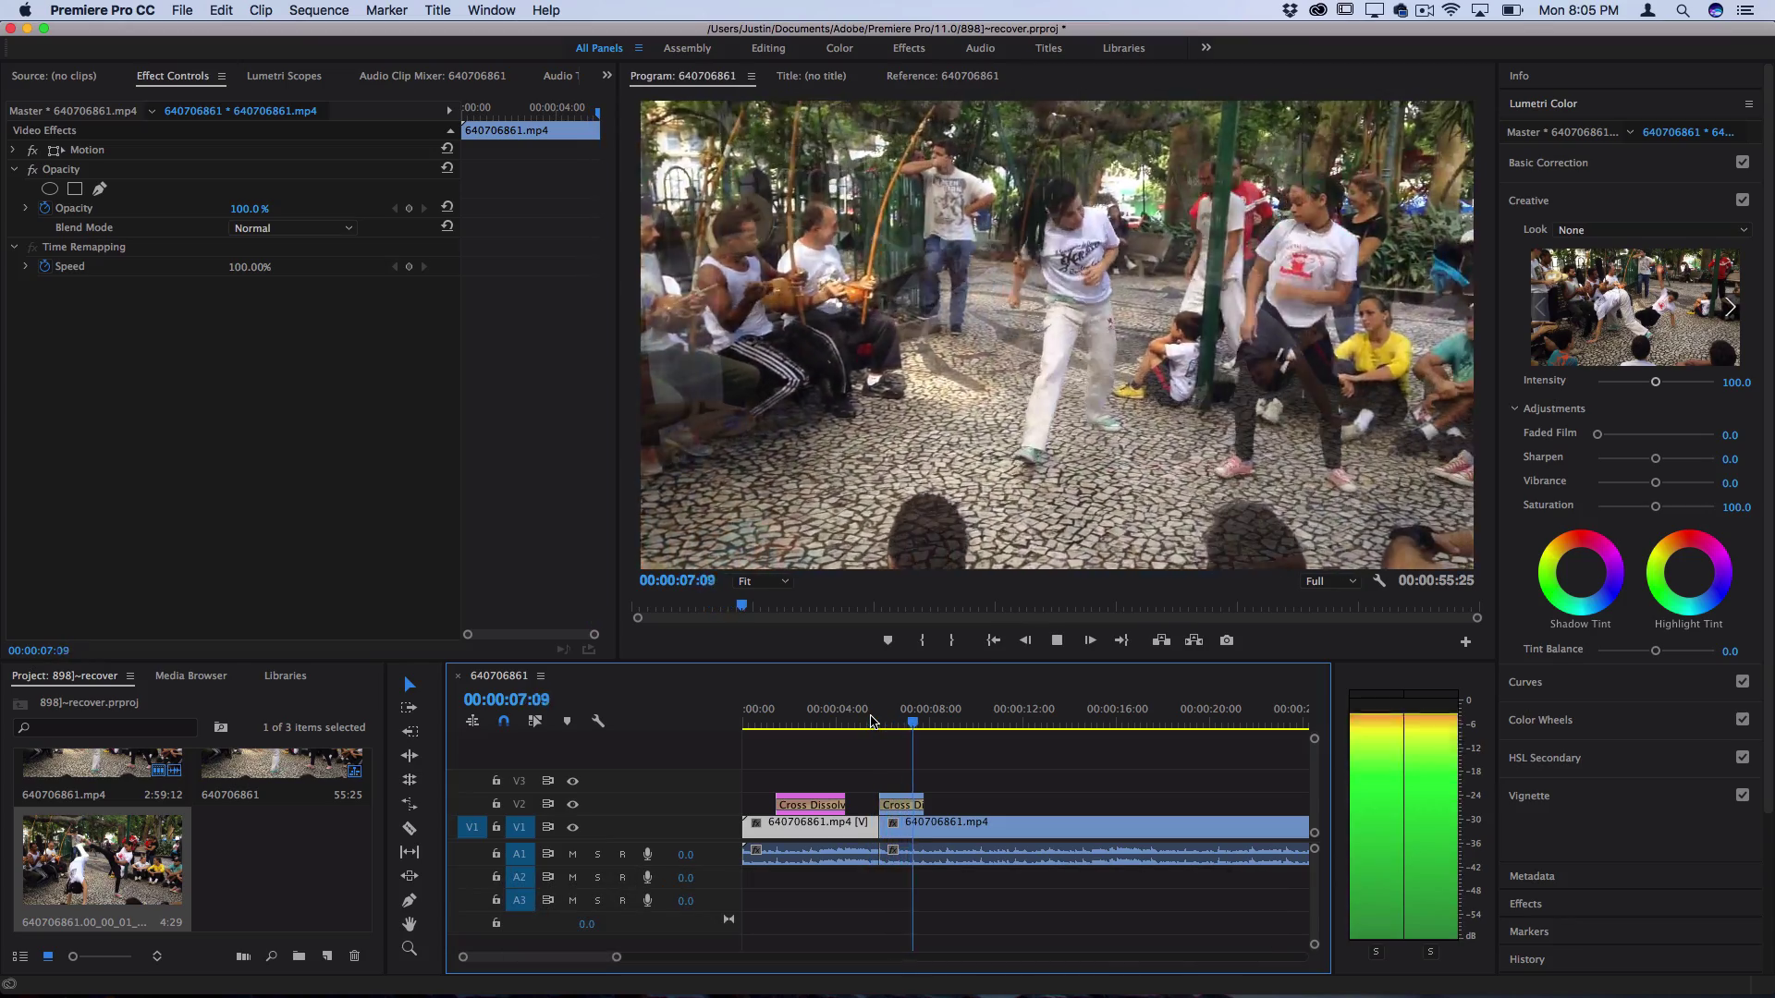
key(space)
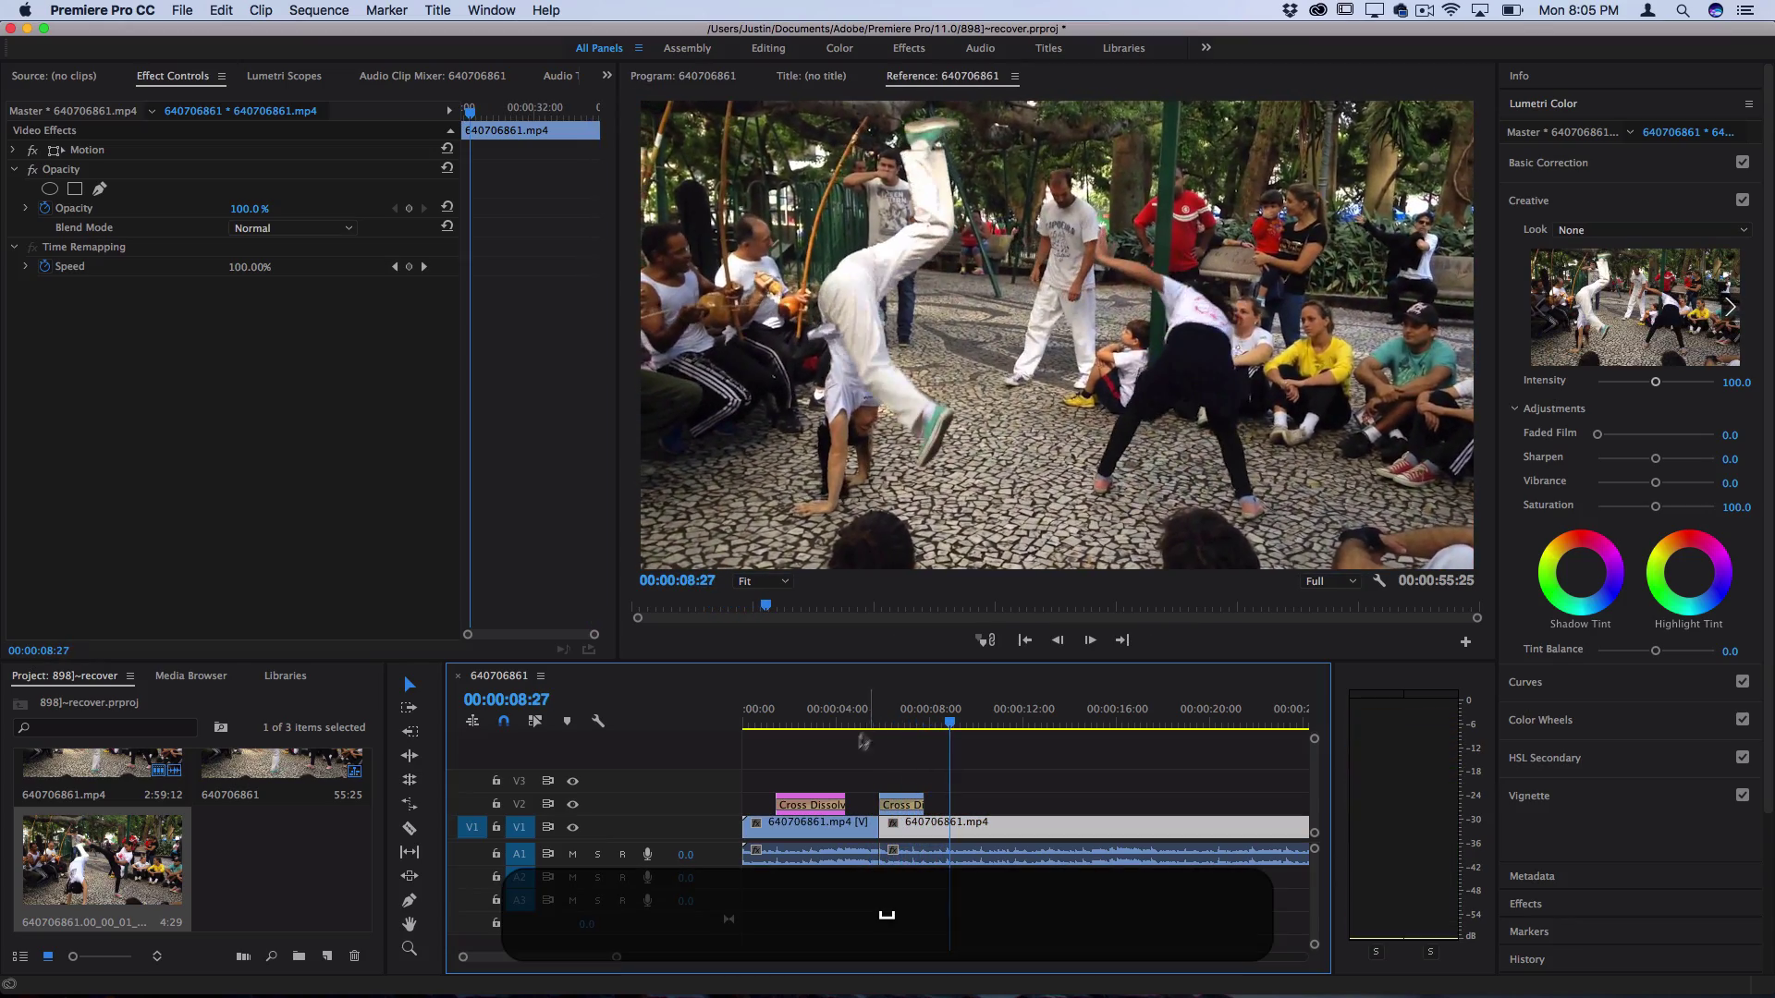
click(860, 719)
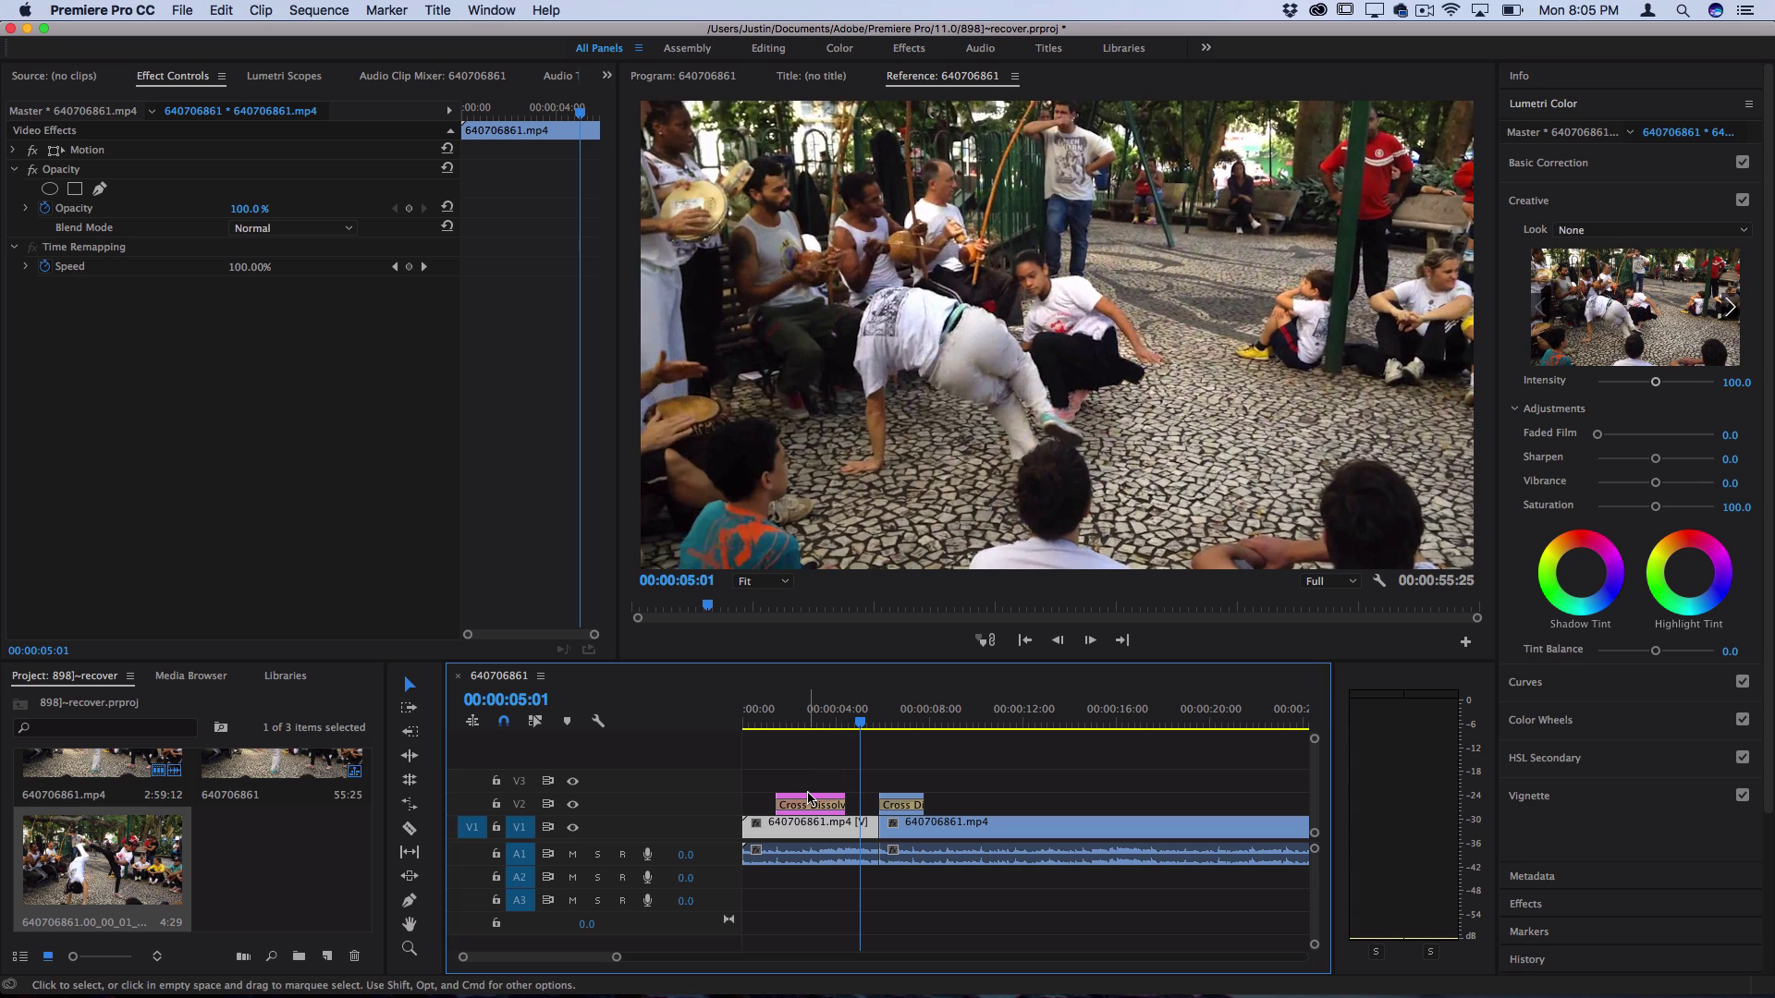
click(812, 801)
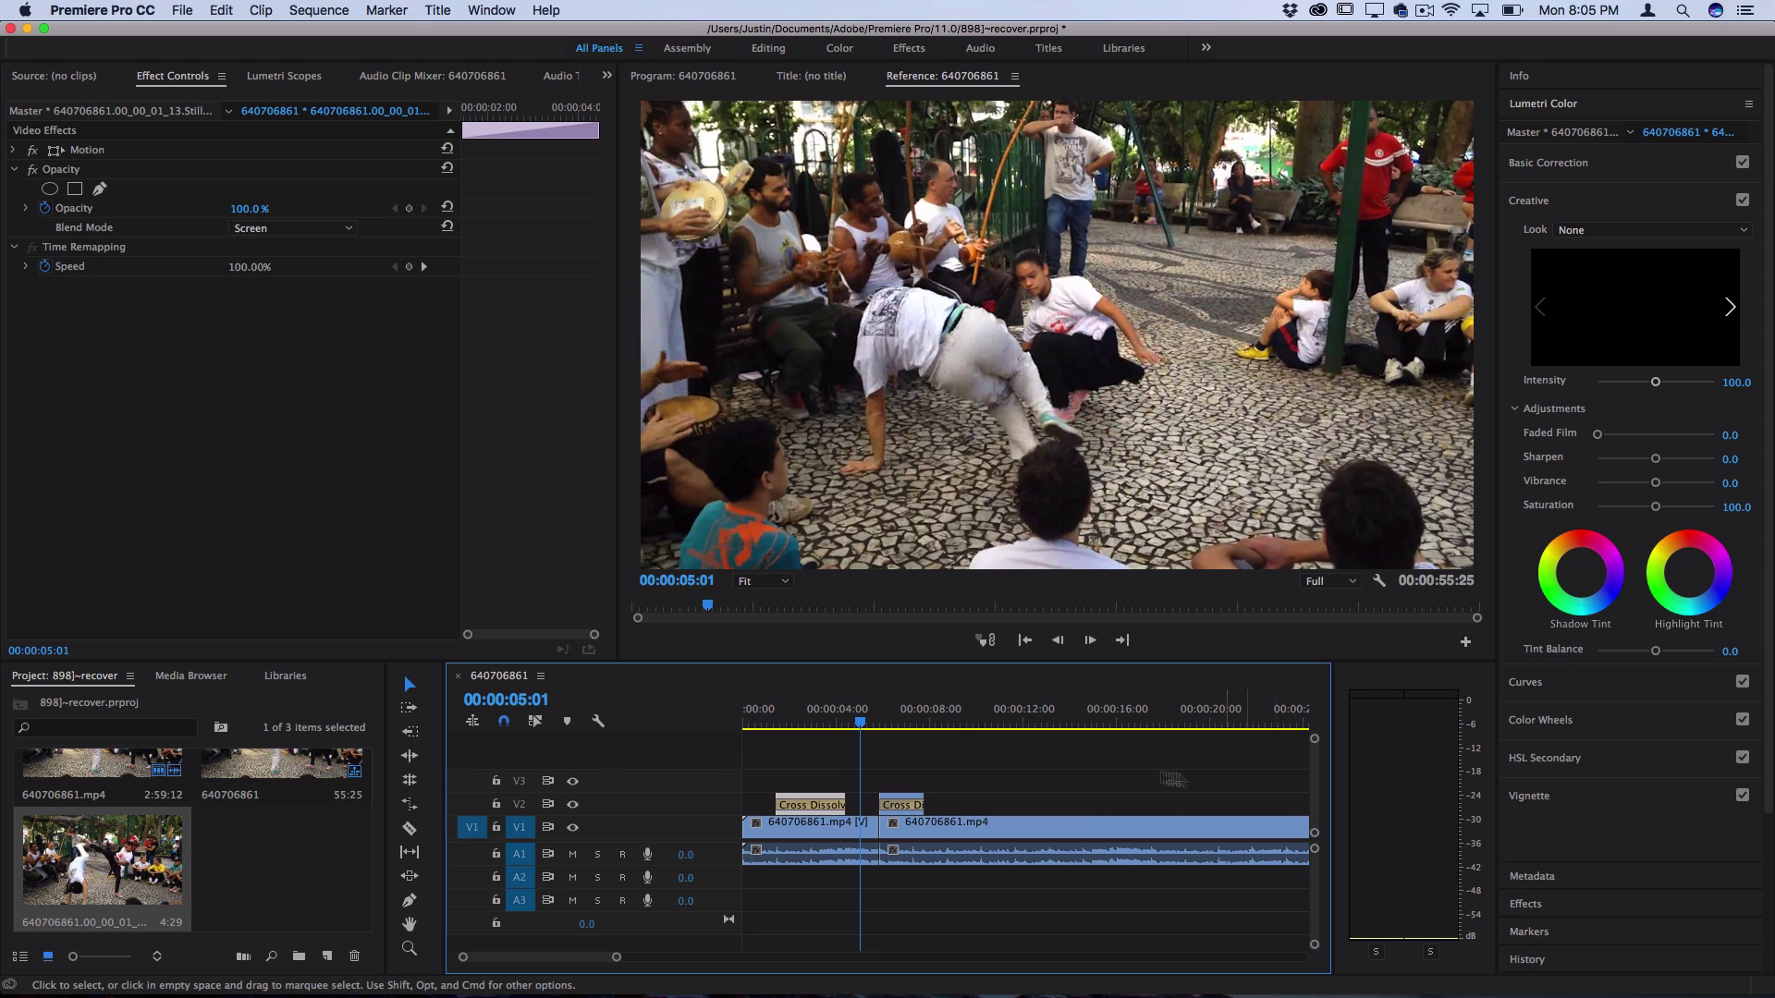
Step: Park at 00:00:06:03 and zoom in on the edit point beneath the V2 still
click(894, 753)
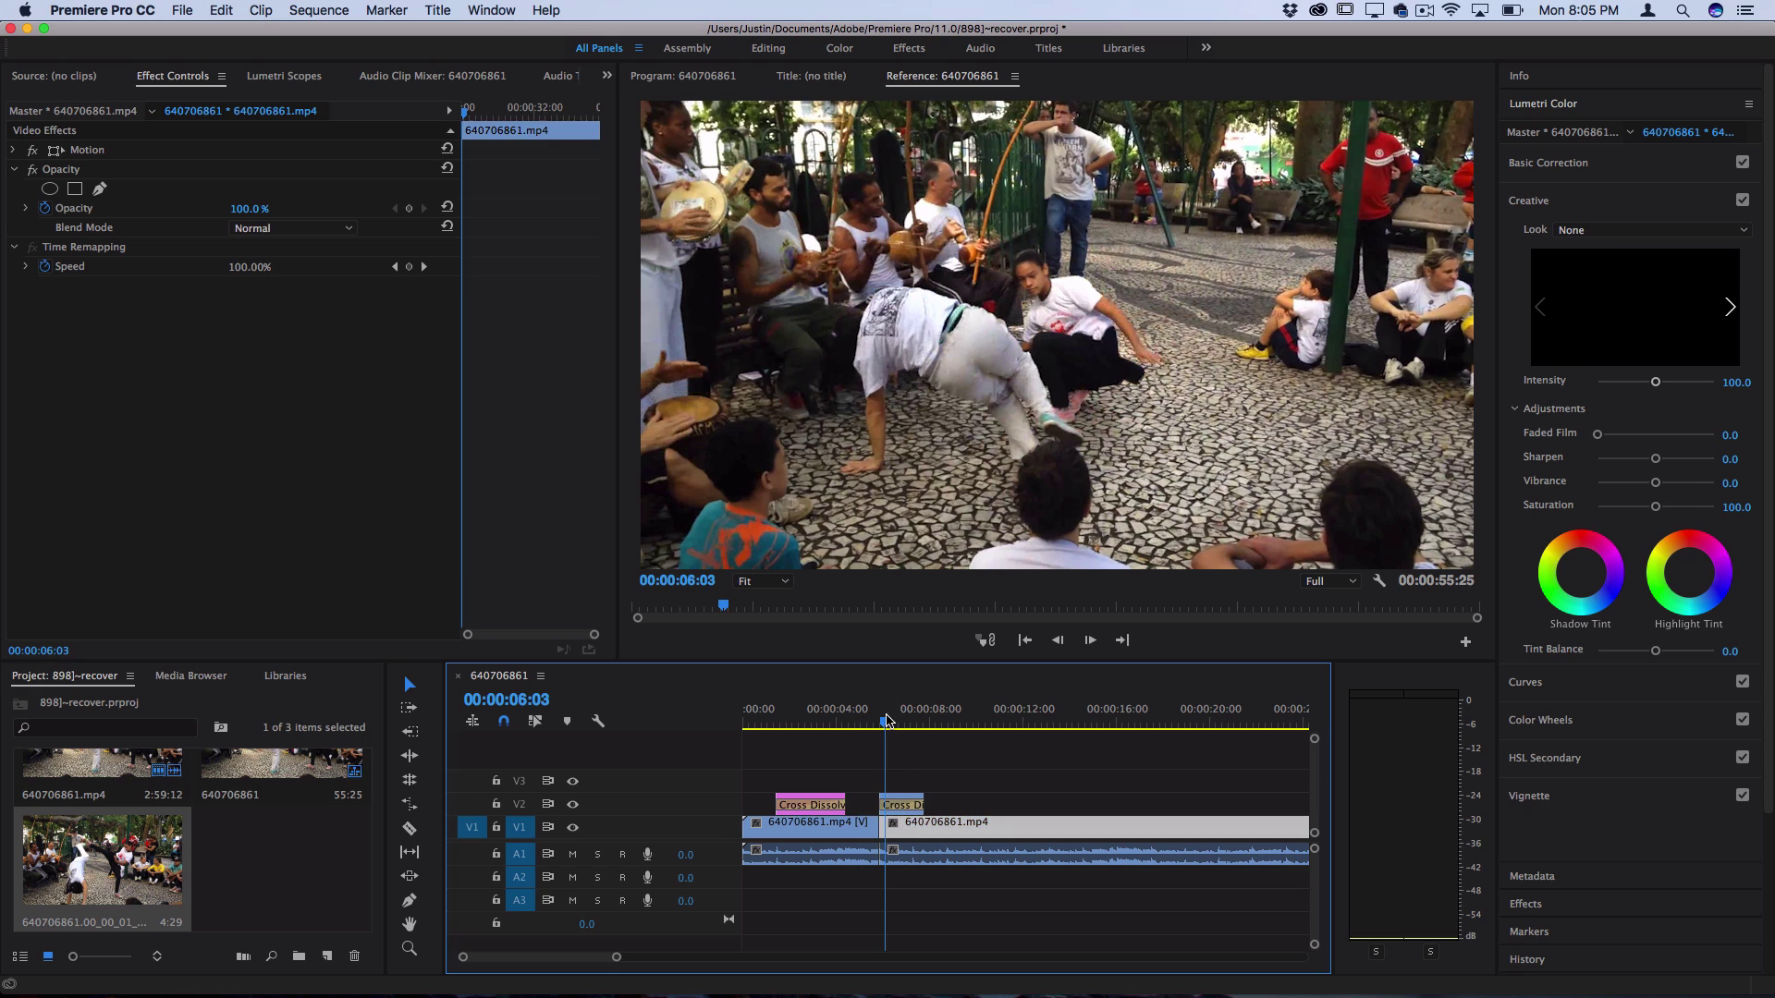
key(Down)
click(909, 800)
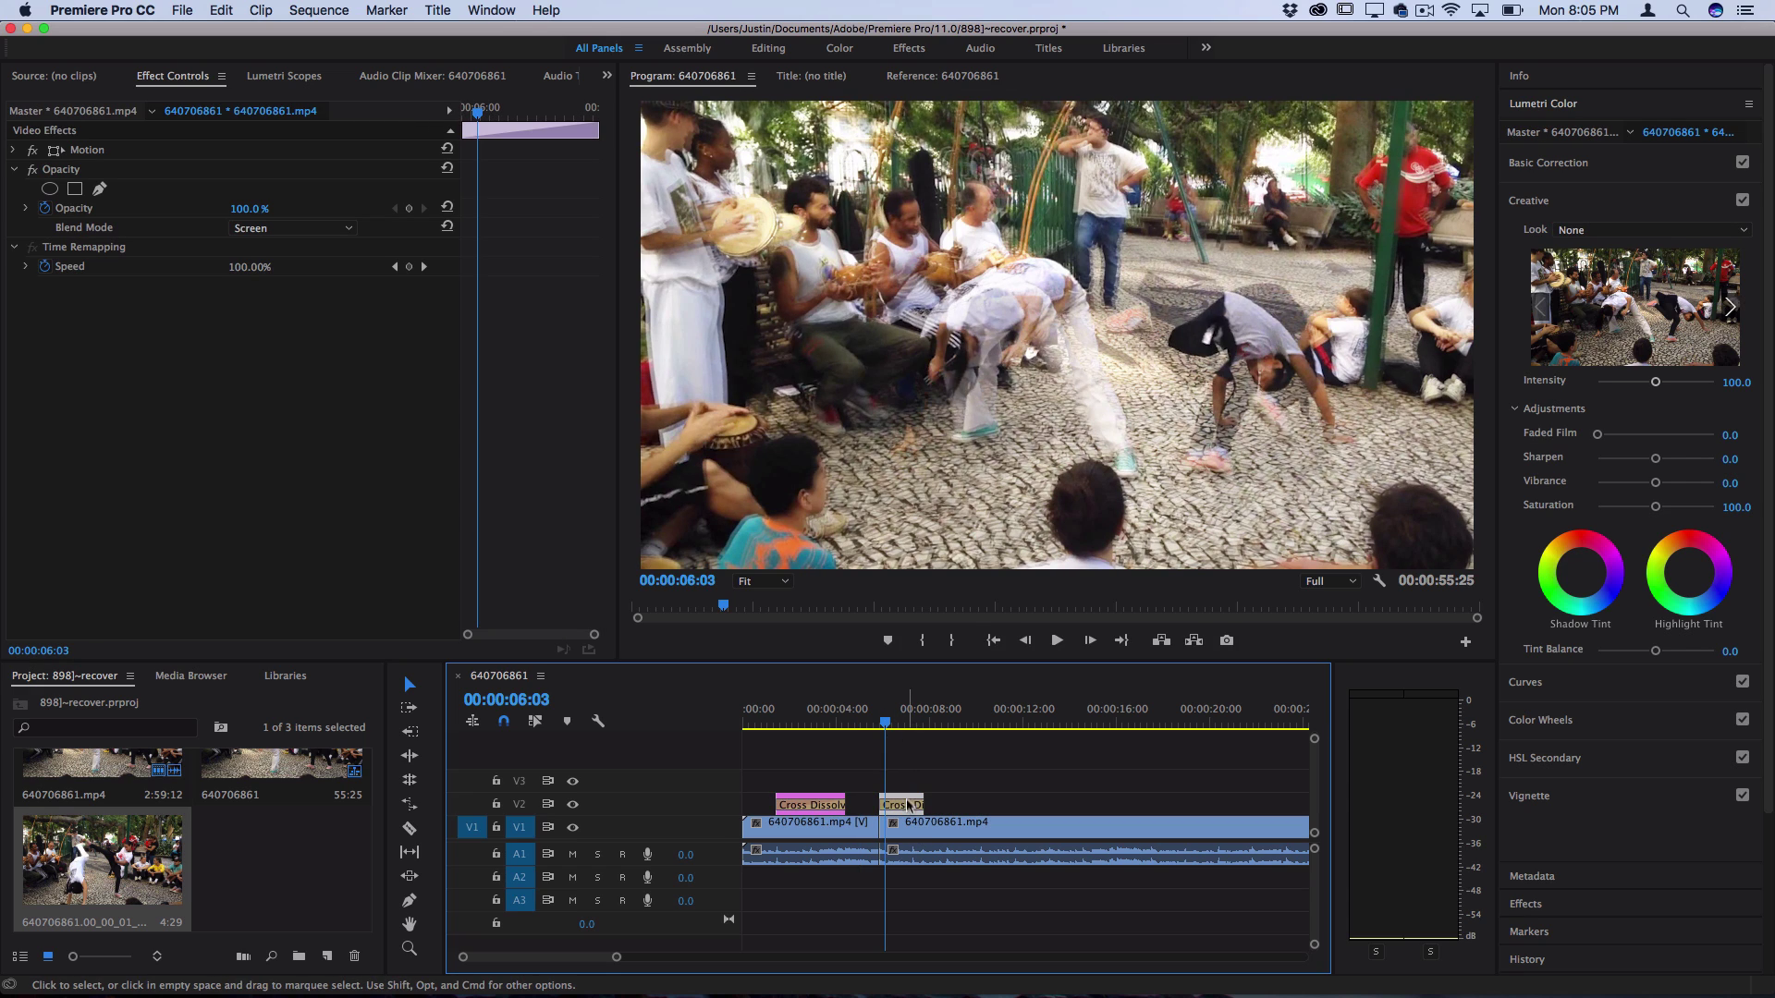
key(=)
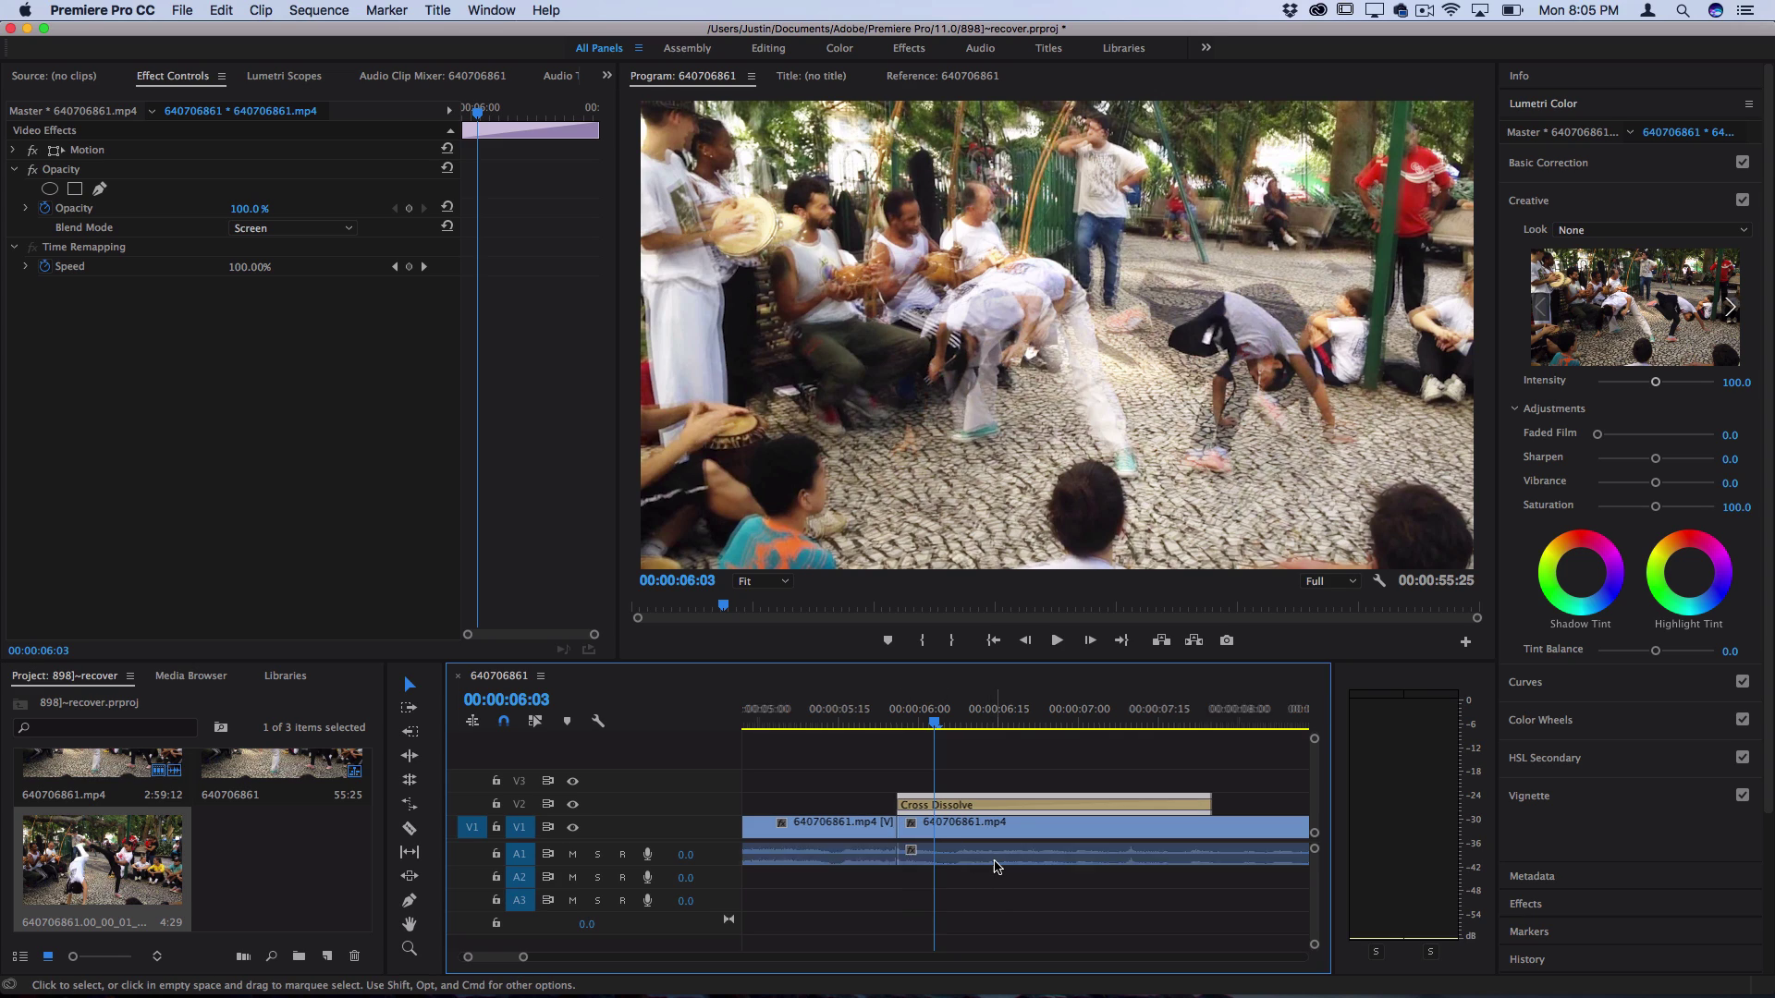
key(minus)
key(minus)
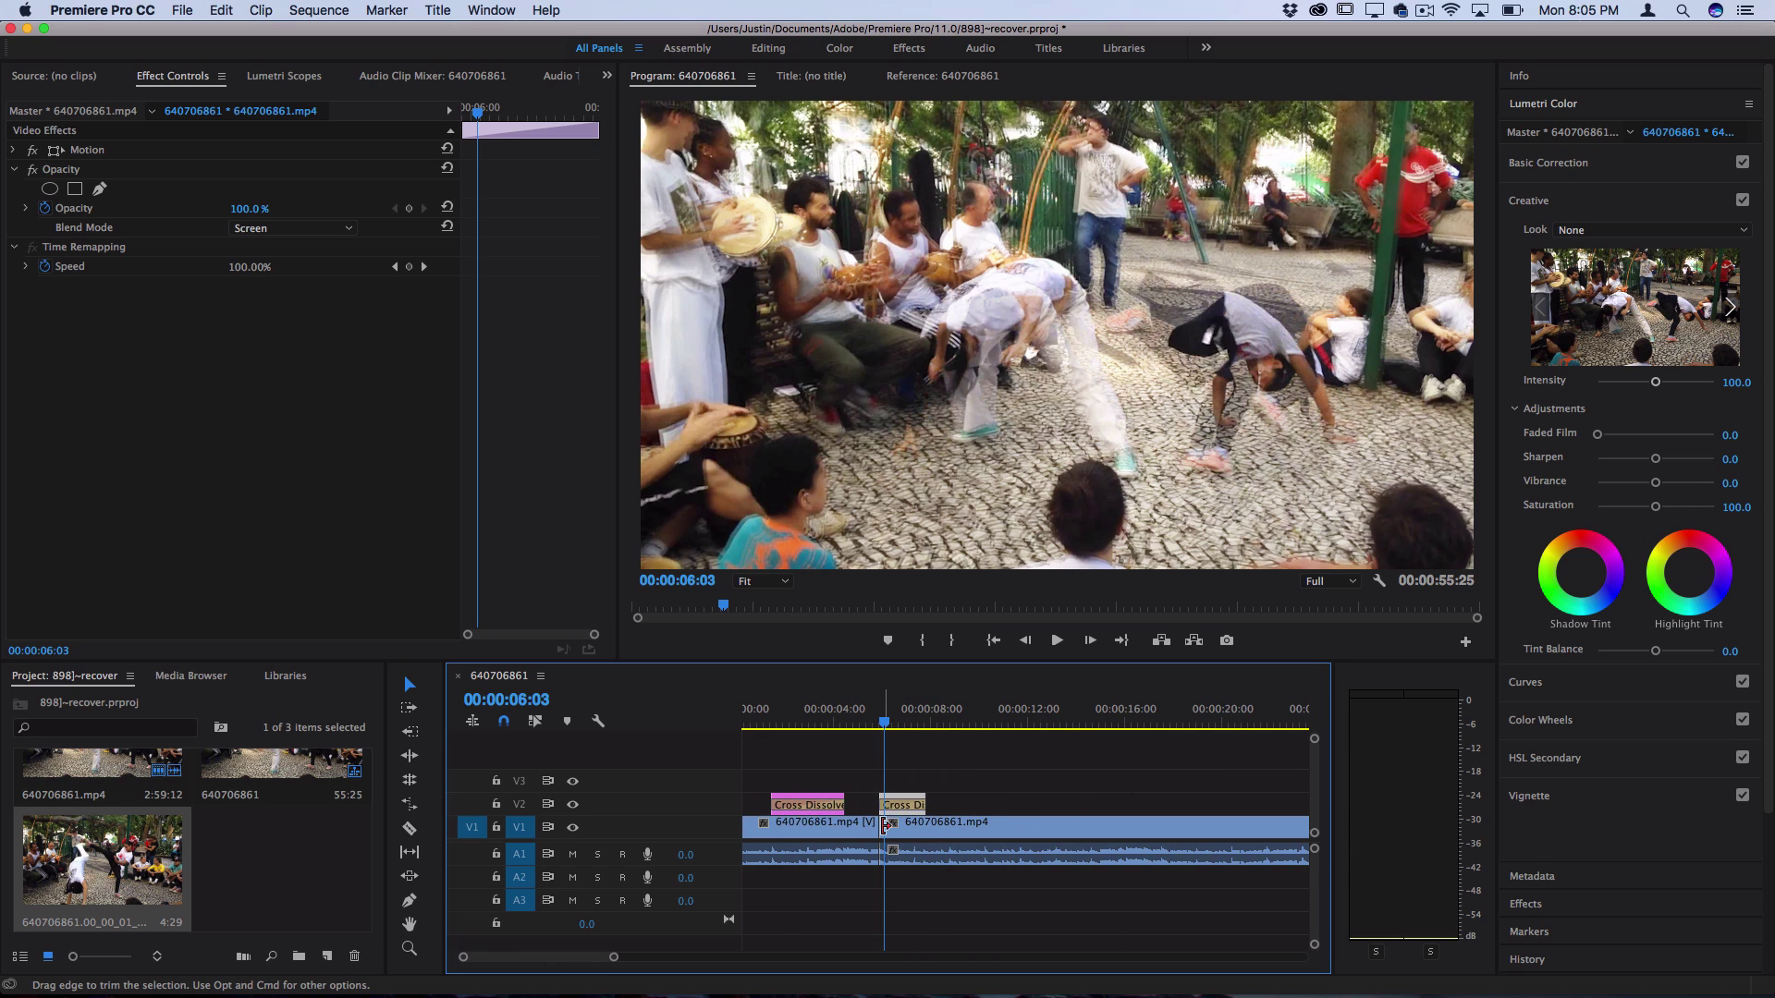
key(minus)
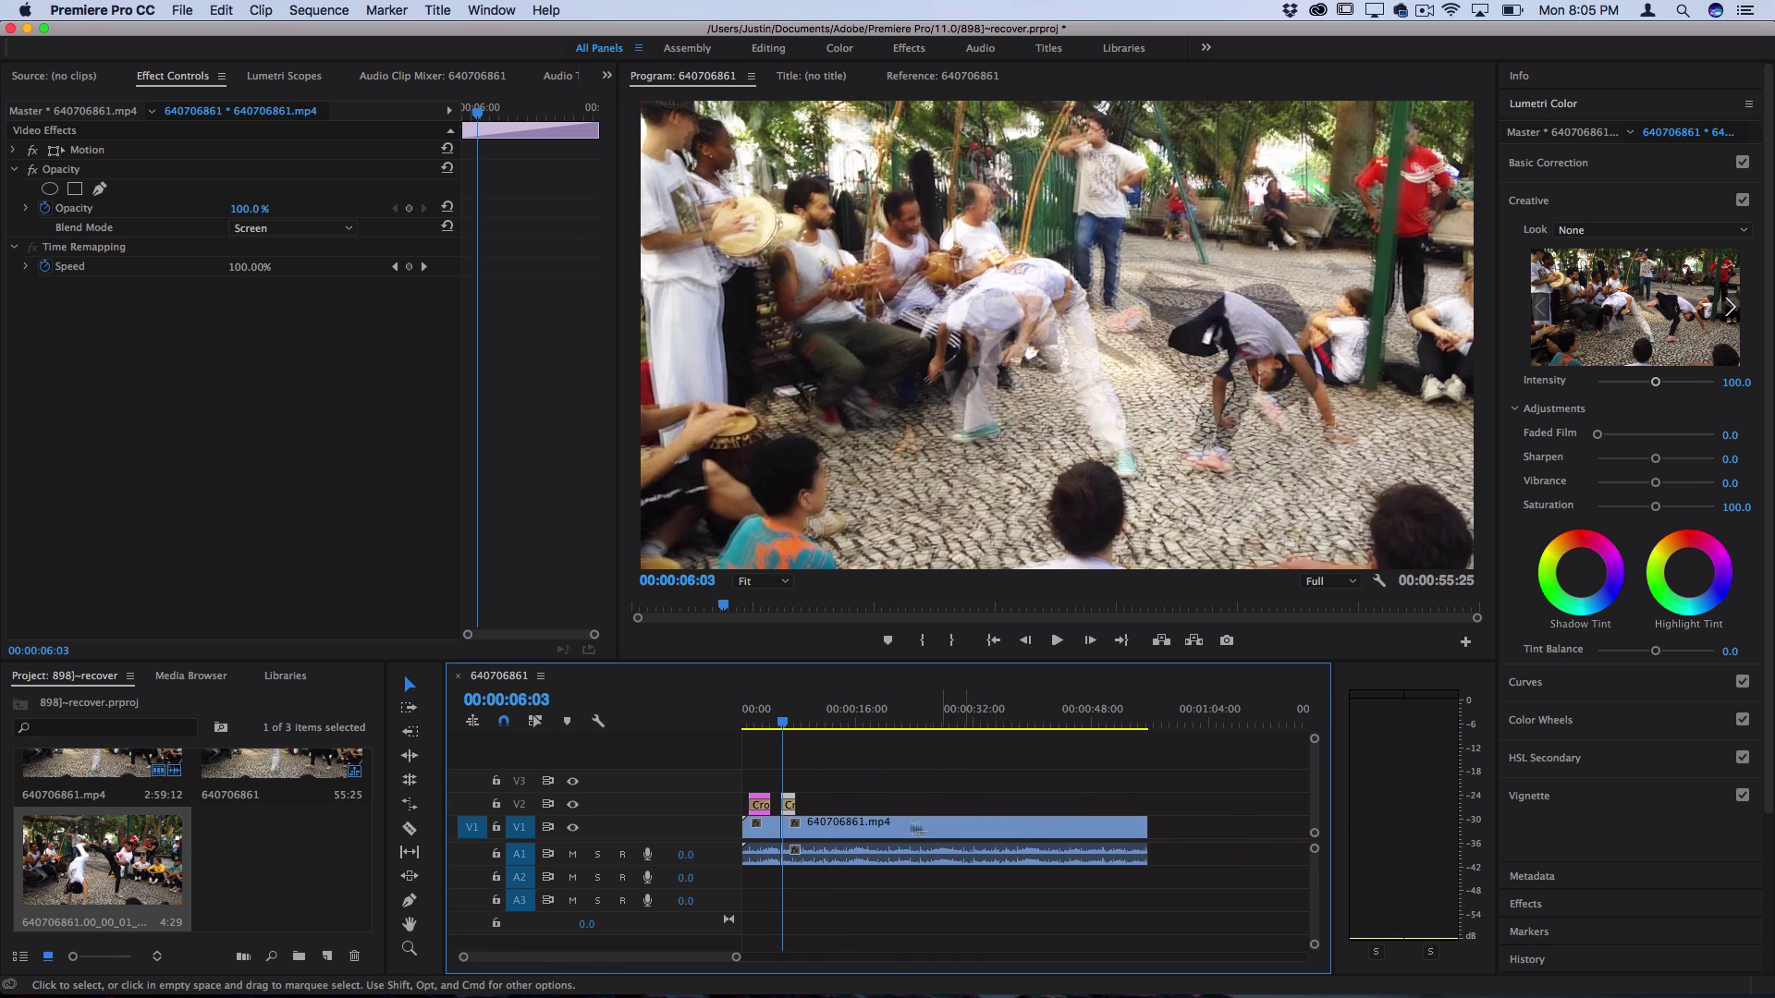
key(equal)
key(equal)
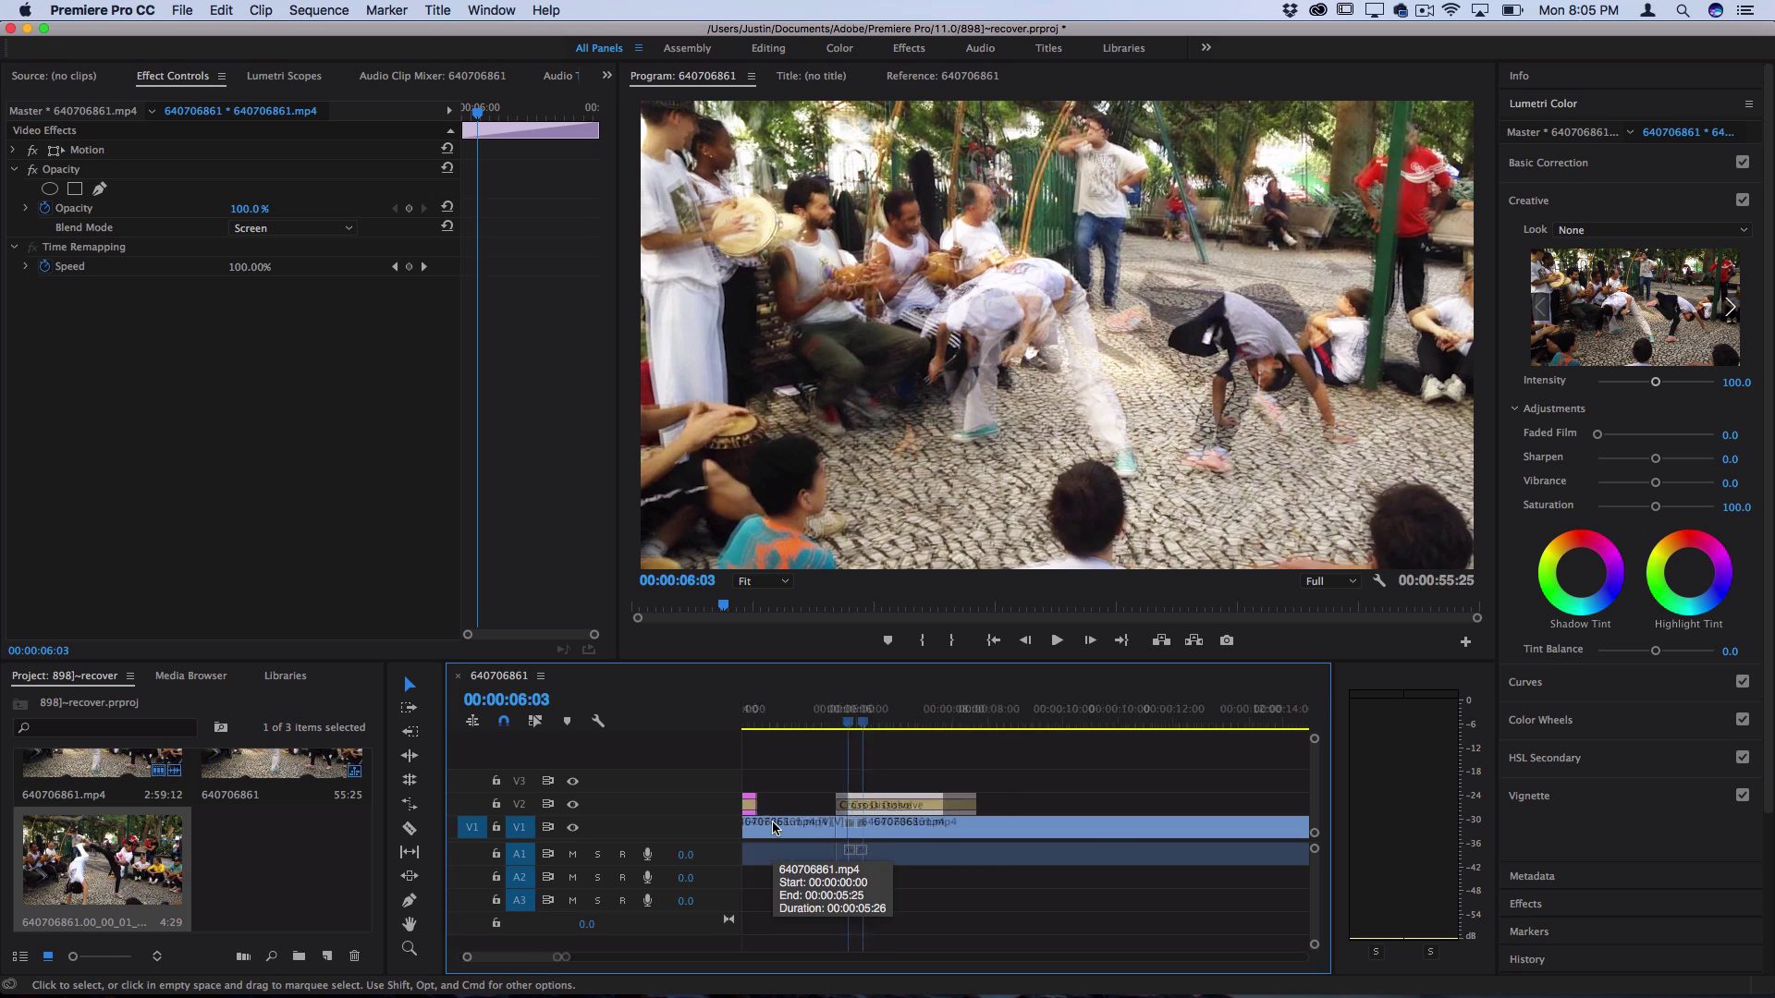
key(minus)
key(equal)
key(equal)
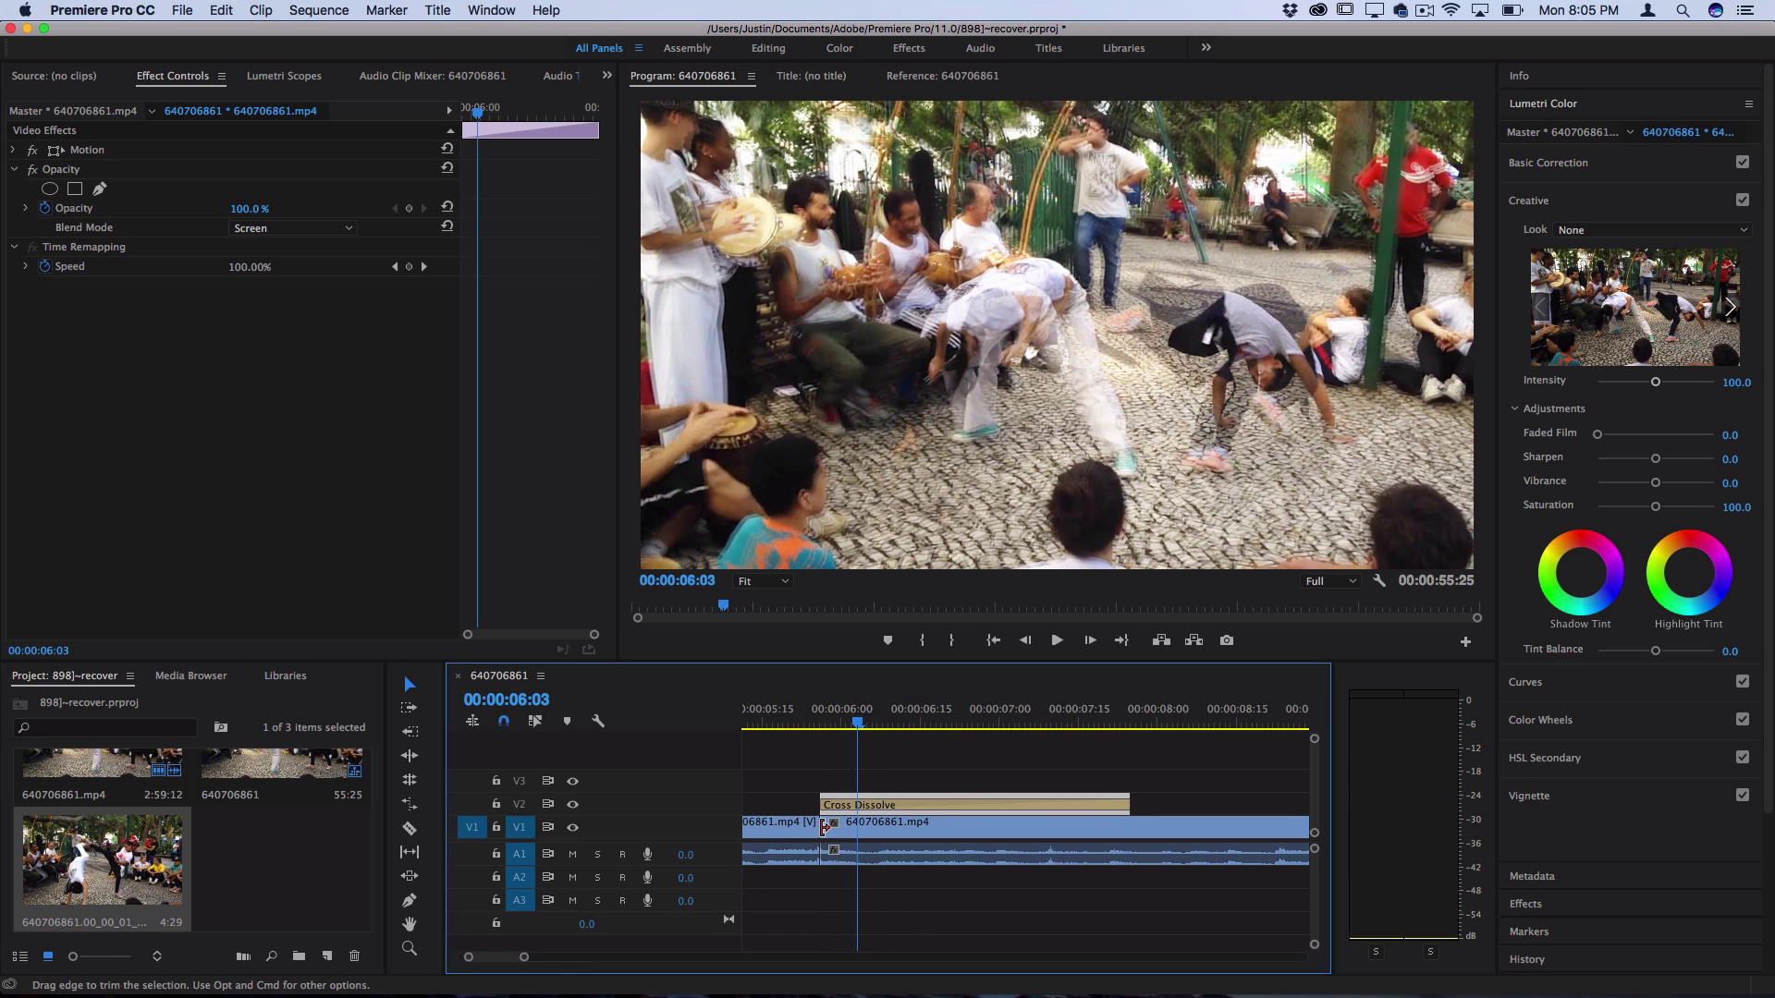
Step: Join the through edits on V1 and A1 into single continuous clips
right_click(823, 827)
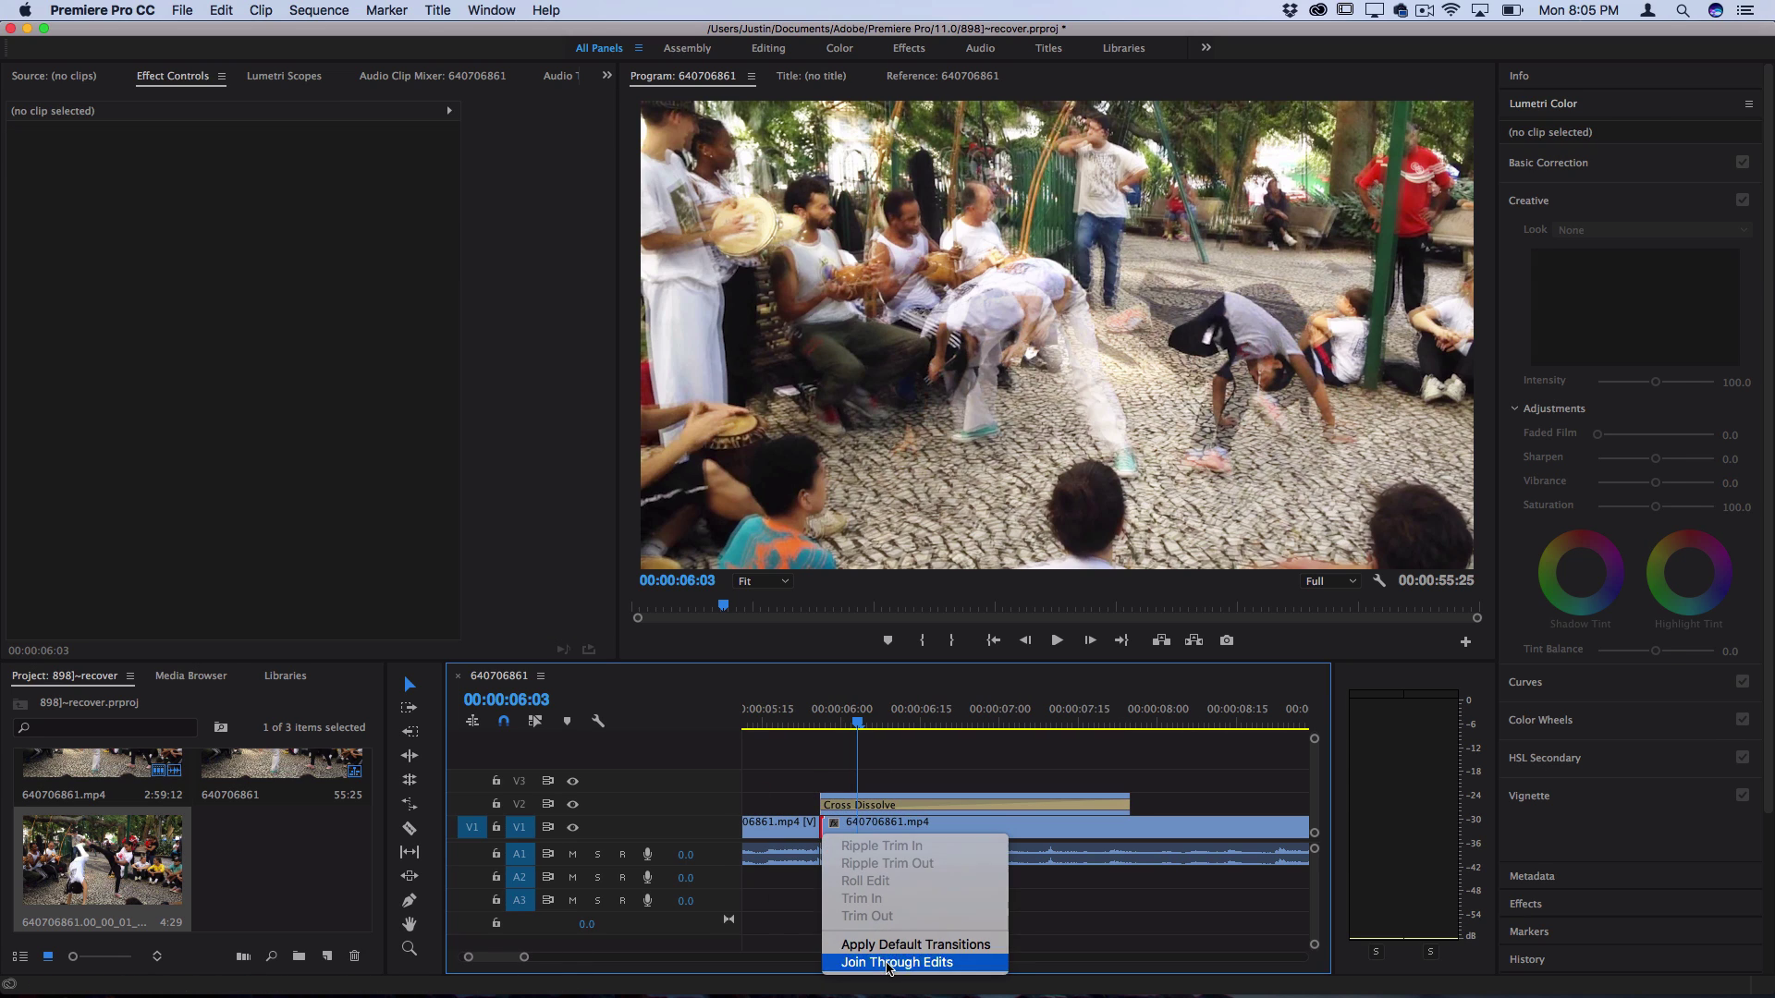
click(889, 964)
right_click(822, 848)
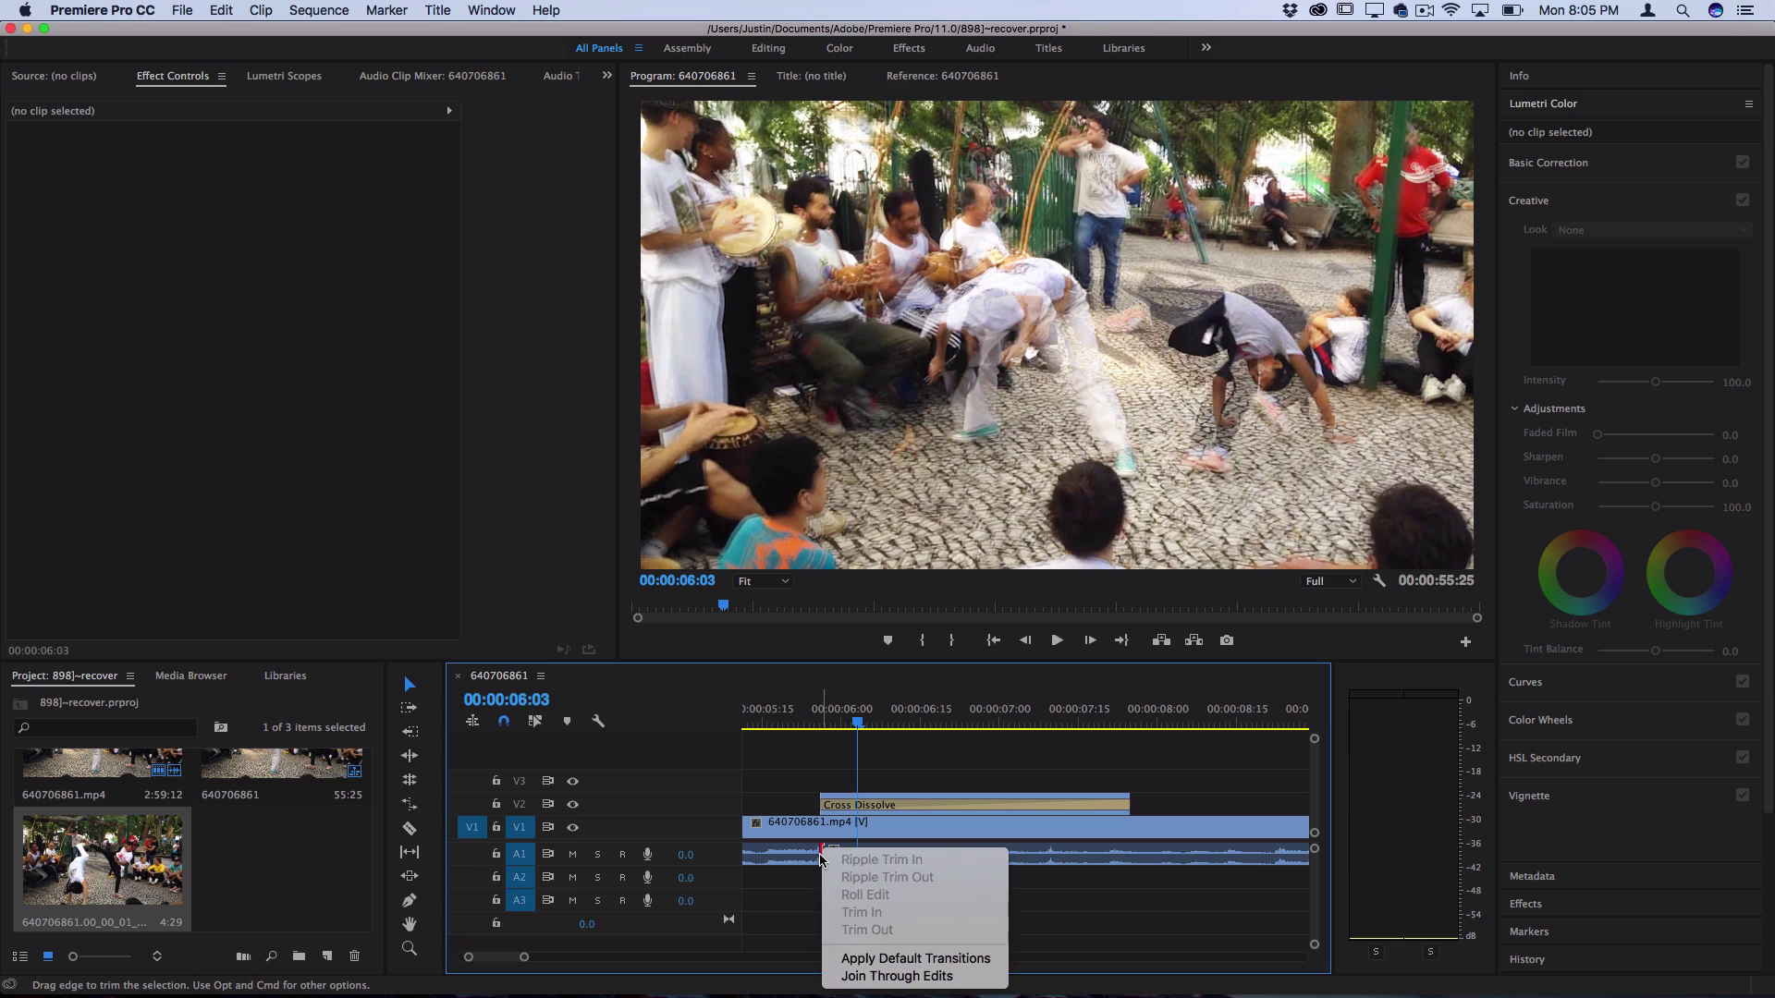
click(883, 977)
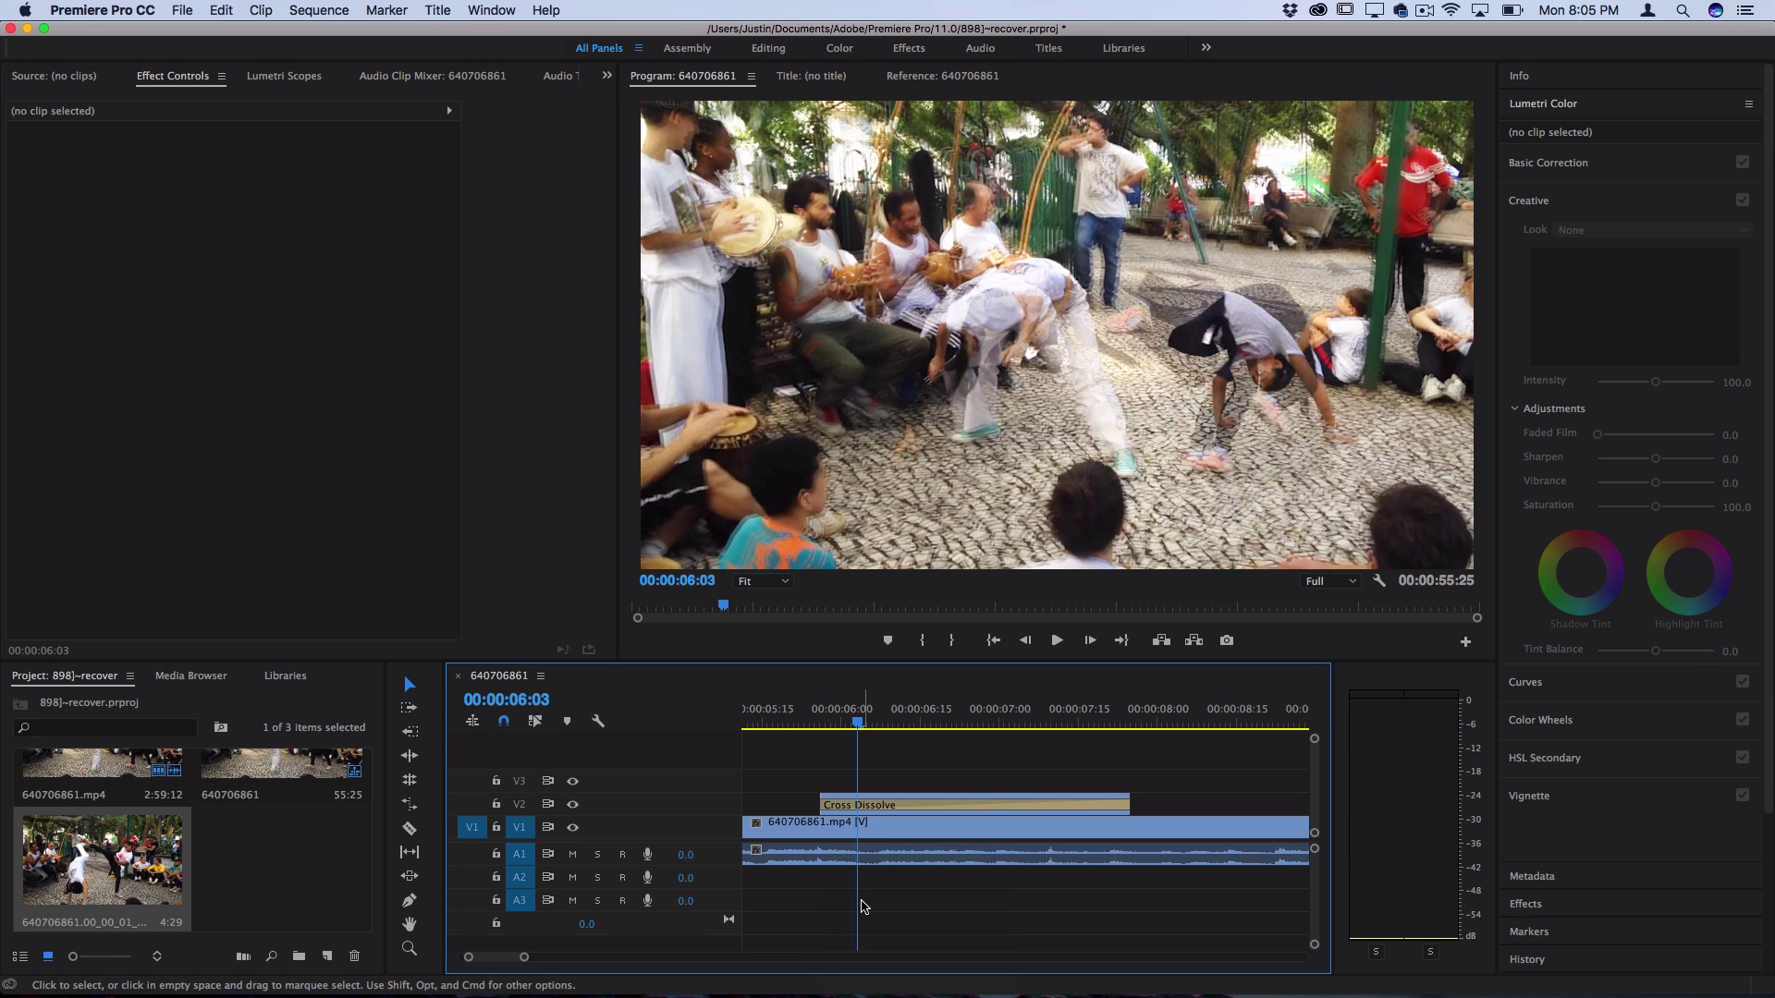